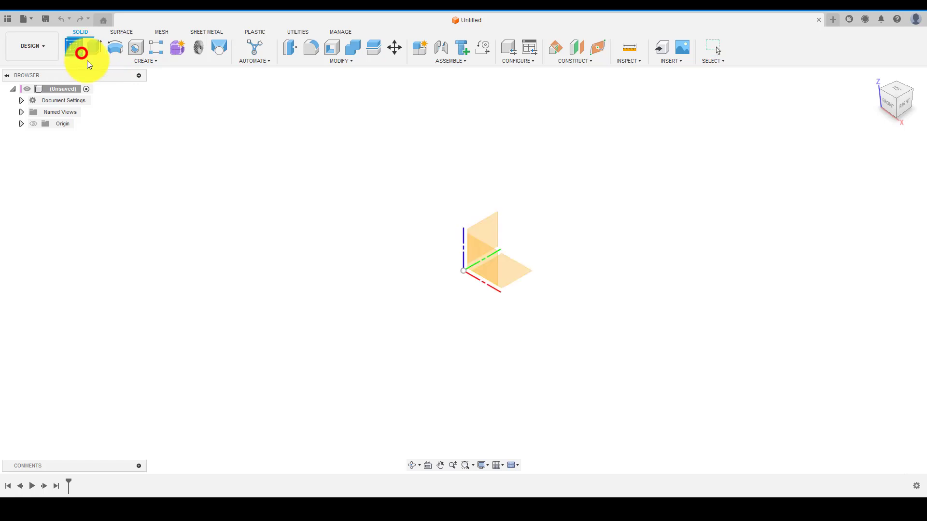
Start a sketch on the front plane and draw a 12 mm vertical line upward from the origin
{"action": "left_click", "coordinate": [471, 253]}
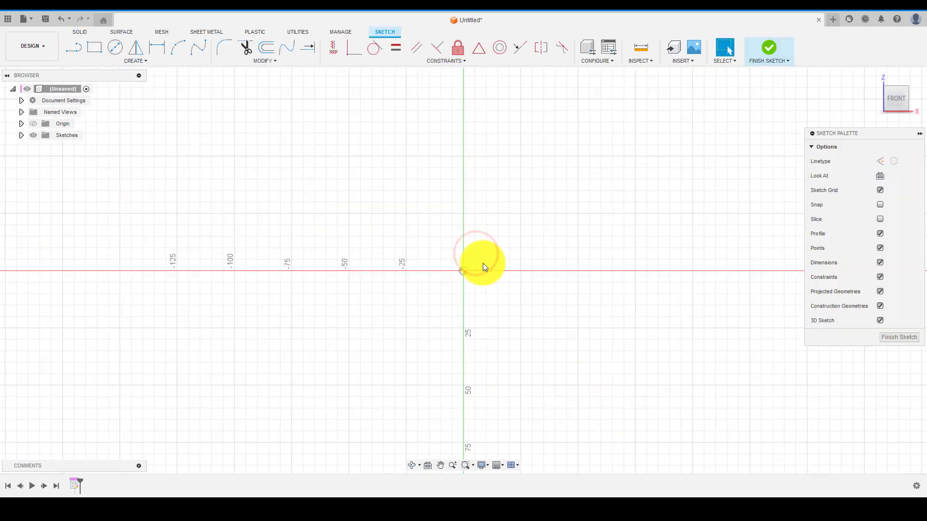
{"action": "scroll", "coordinate": [483, 262], "scroll_direction": "down", "scroll_amount": 1}
{"action": "middle_click_drag", "start_coordinate": [494, 259], "coordinate": [392, 270]}
{"action": "left_click", "coordinate": [74, 46]}
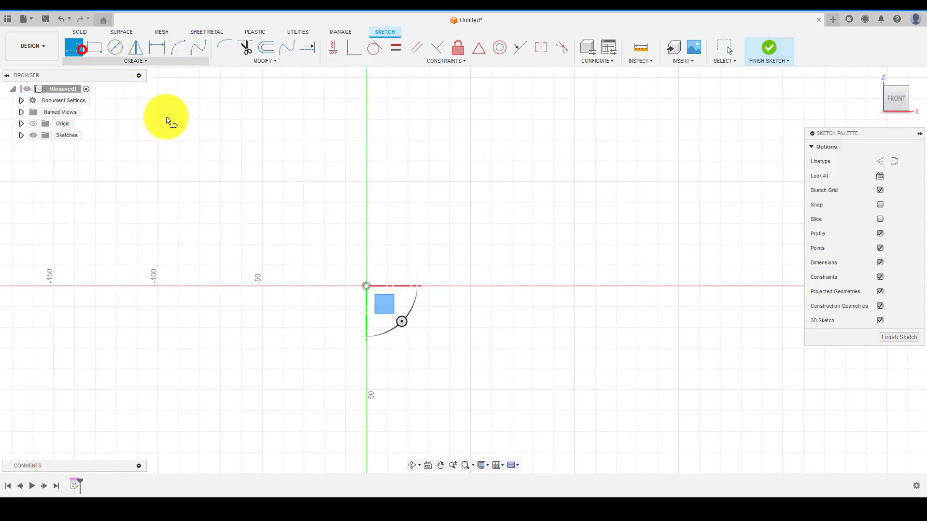
{"action": "left_click", "coordinate": [366, 285]}
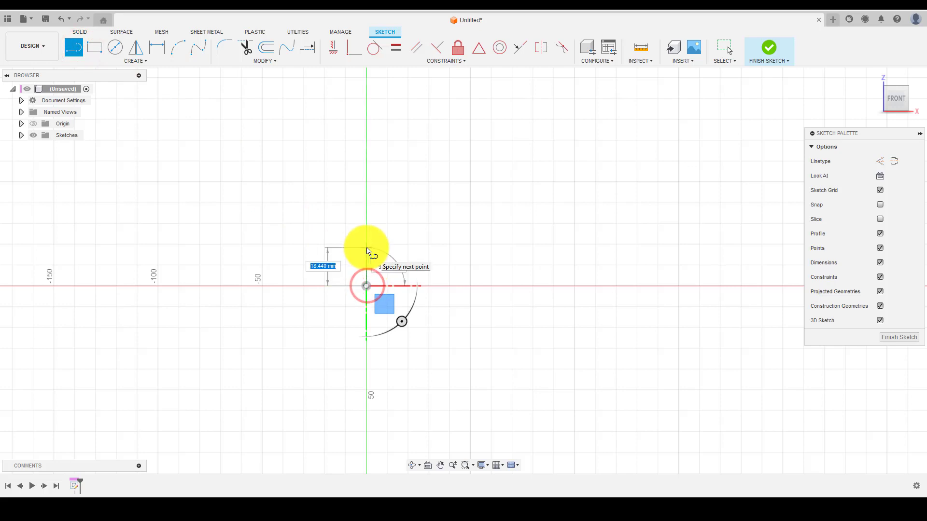
{"action": "type", "text": "12"}
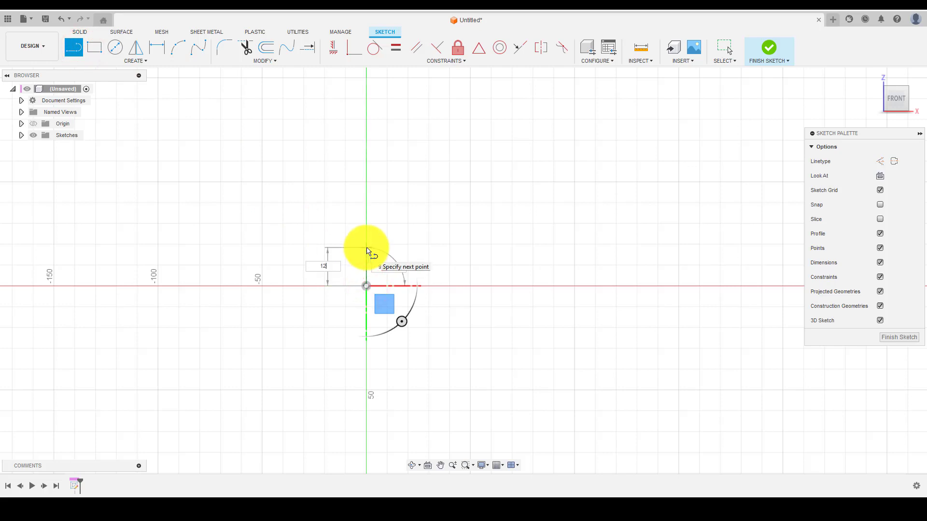
{"action": "key", "text": "Return"}
{"action": "key", "text": "Escape"}
{"action": "scroll", "coordinate": [374, 259], "scroll_direction": "up", "scroll_amount": 2}
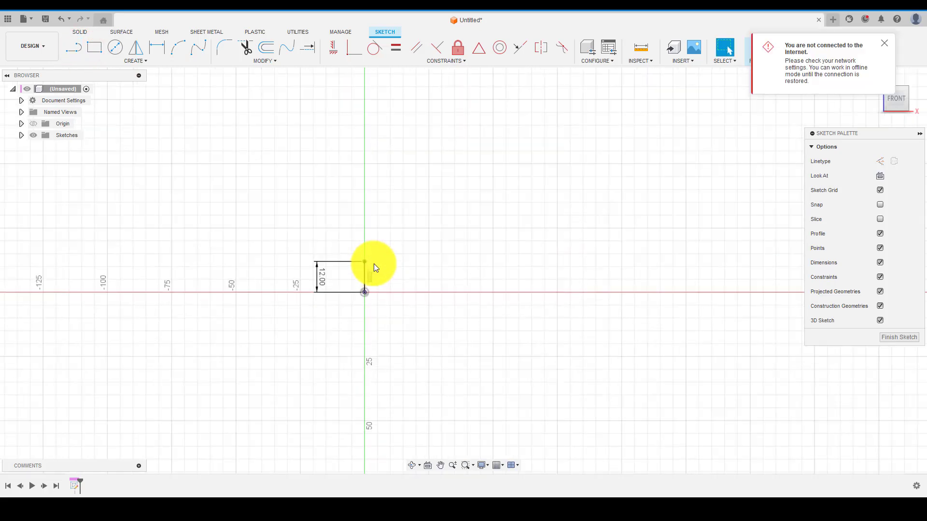
Draw a 12 mm horizontal line to the right from the upper end of the vertical line
{"action": "key", "text": "l"}
{"action": "left_click", "coordinate": [366, 262]}
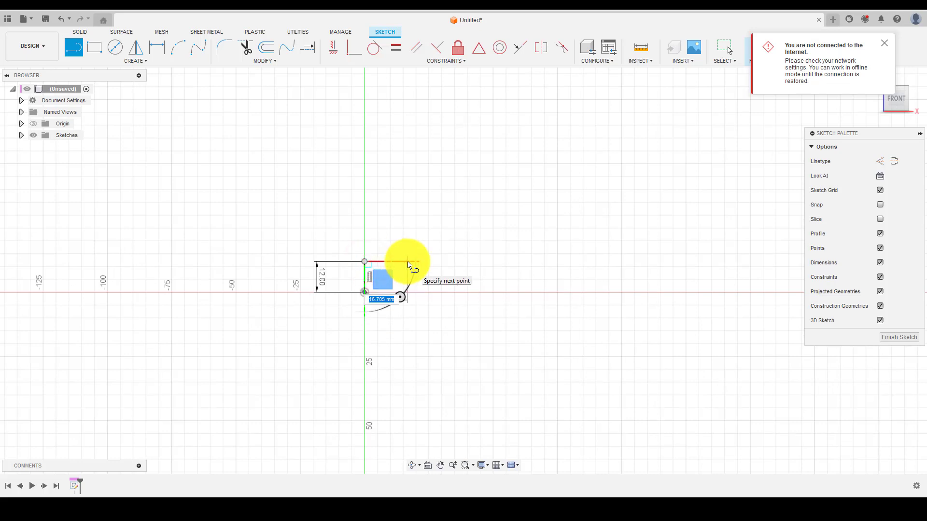
{"action": "type", "text": "12"}
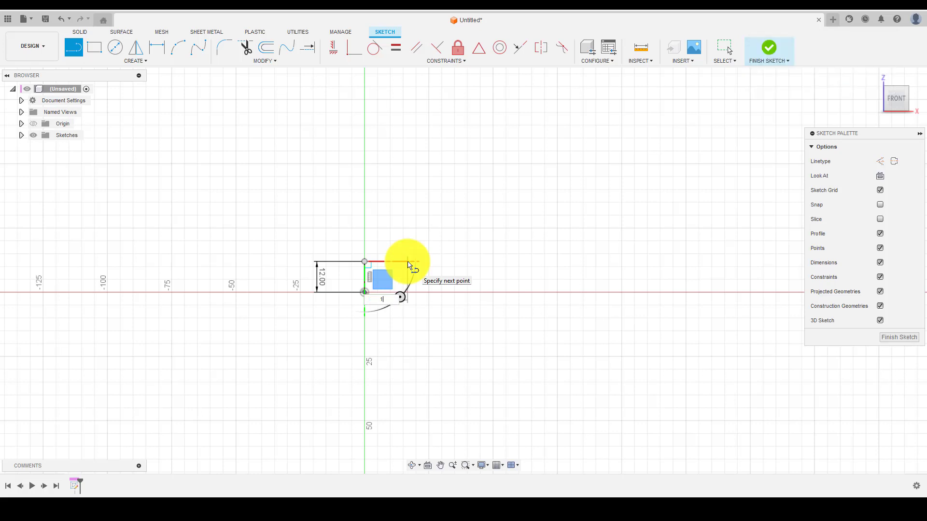
{"action": "key", "text": "Return"}
{"action": "key", "text": "Escape"}
{"action": "scroll", "coordinate": [400, 224], "scroll_direction": "up", "scroll_amount": 1}
{"action": "scroll", "coordinate": [400, 224], "scroll_direction": "up", "scroll_amount": 1}
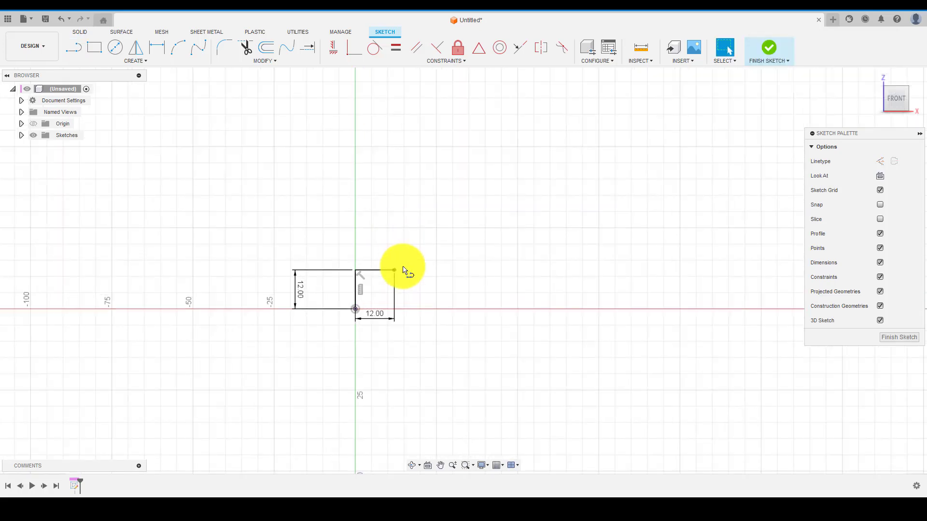
Draw a 24 mm vertical line upward from the right end of the short horizontal line
{"action": "key", "text": "l"}
{"action": "left_click", "coordinate": [394, 269]}
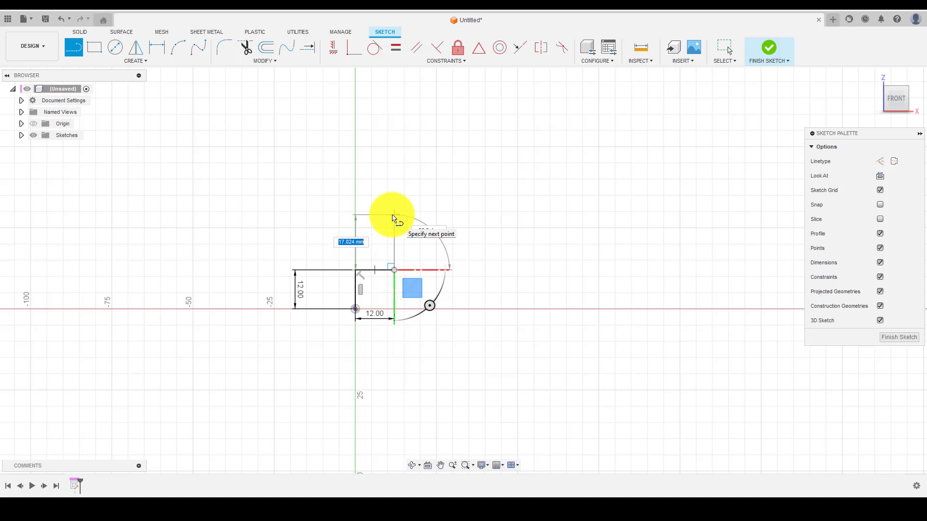
{"action": "type", "text": "24"}
{"action": "key", "text": "Return"}
{"action": "key", "text": "Escape"}
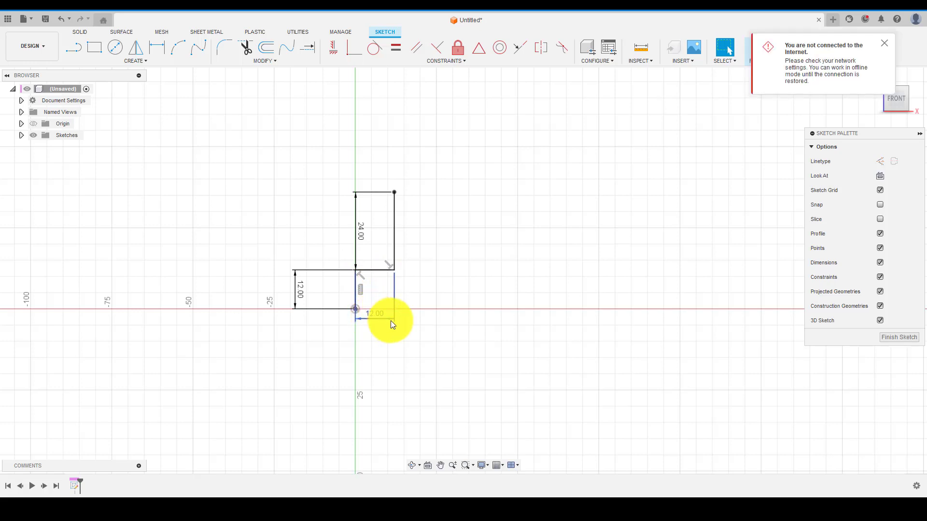
Draw a 100 mm horizontal base line to the right from the origin
{"action": "key", "text": "l"}
{"action": "left_click", "coordinate": [355, 309]}
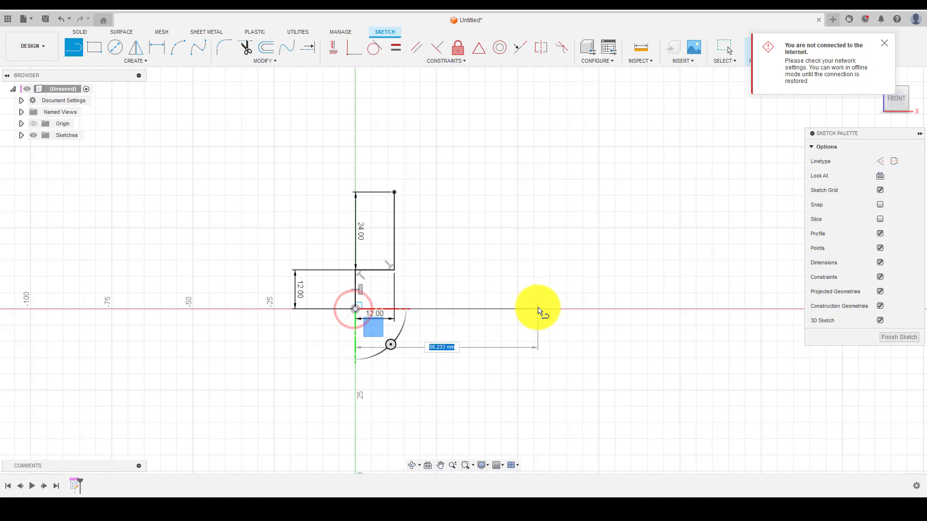
{"action": "type", "text": "100"}
{"action": "key", "text": "Return"}
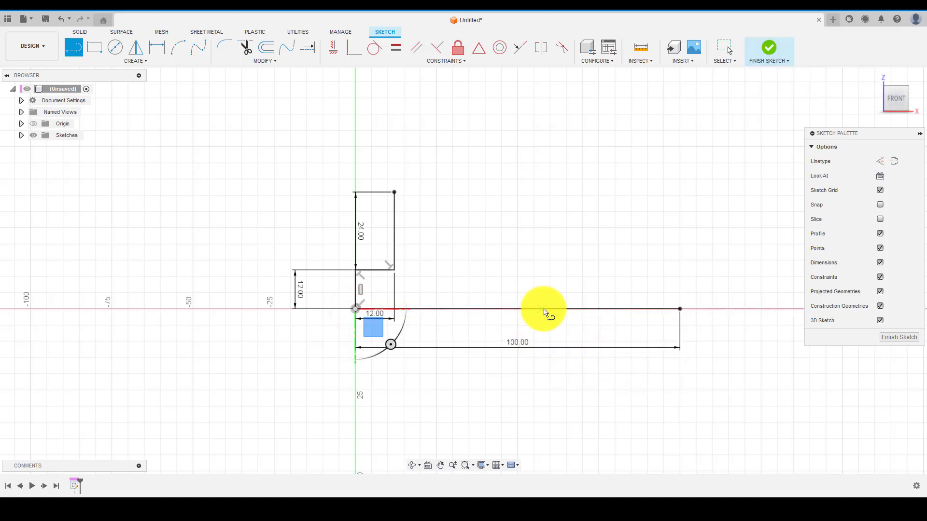
Draw a vertical line about 27 mm long downward from the base line's midpoint and convert it to construction
{"action": "left_click", "coordinate": [517, 309]}
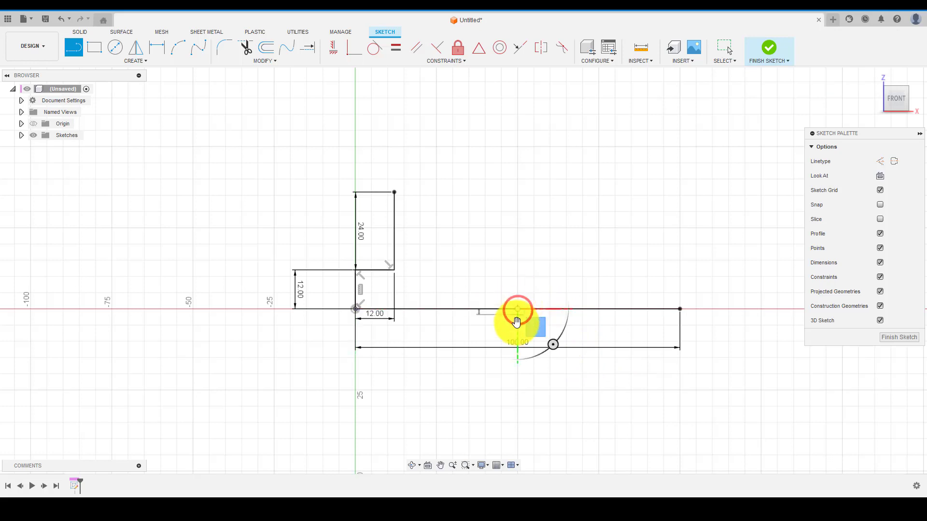
{"action": "double_click", "coordinate": [518, 396]}
{"action": "left_click", "coordinate": [517, 375]}
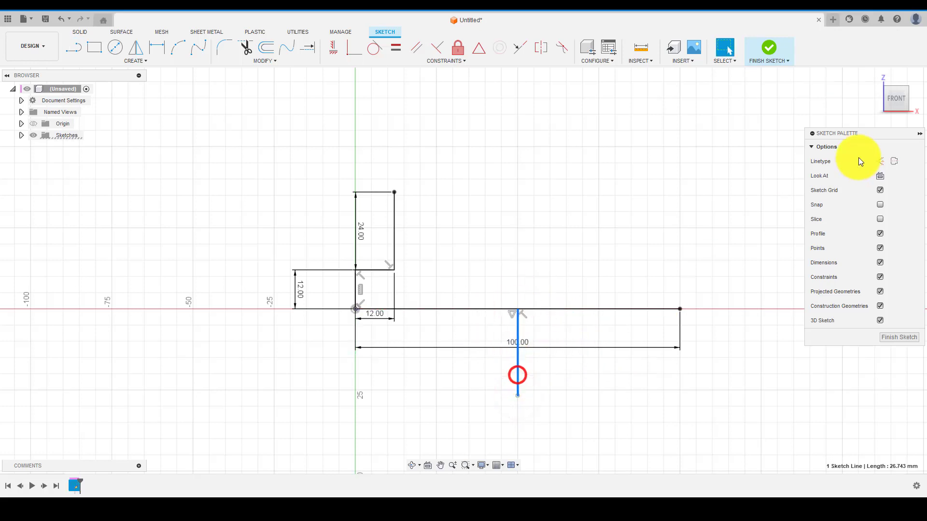
{"action": "left_click", "coordinate": [880, 161]}
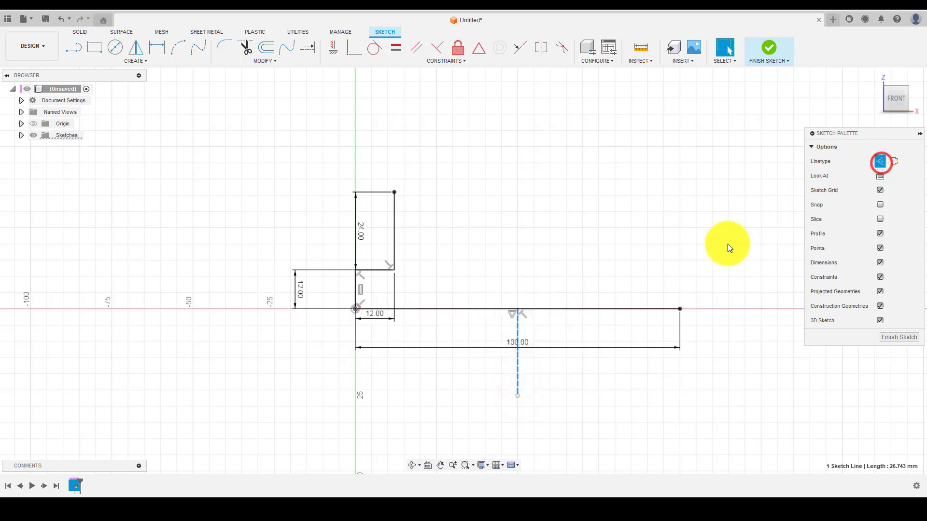
{"action": "left_click", "coordinate": [595, 224]}
Mirror the three stepped lines on the left side about the vertical construction line
{"action": "left_click", "coordinate": [381, 271]}
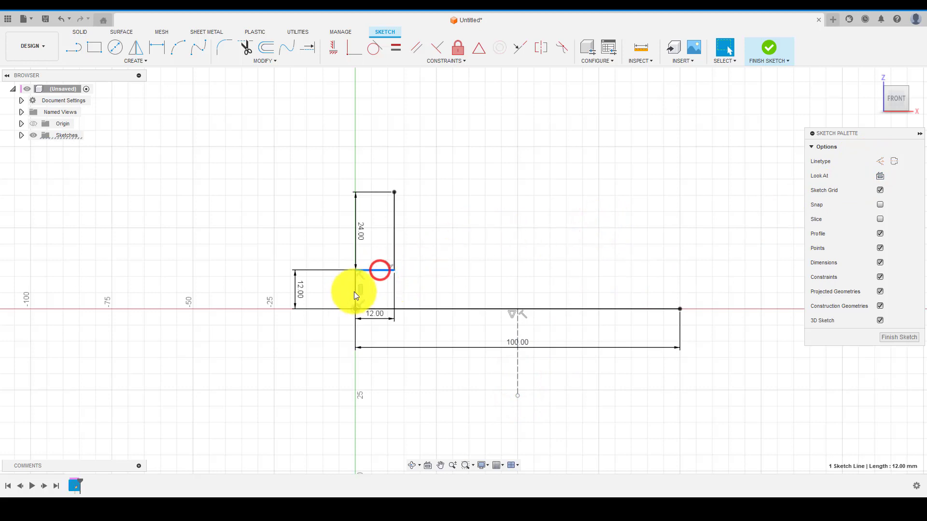
{"action": "left_click", "coordinate": [355, 291], "text": "ctrl"}
{"action": "left_click", "coordinate": [394, 244], "text": "ctrl"}
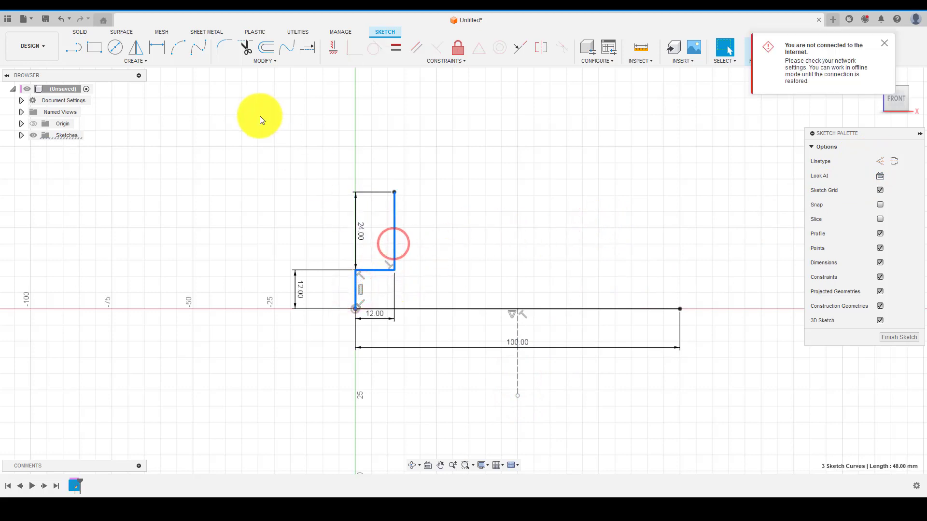
{"action": "left_click", "coordinate": [137, 48]}
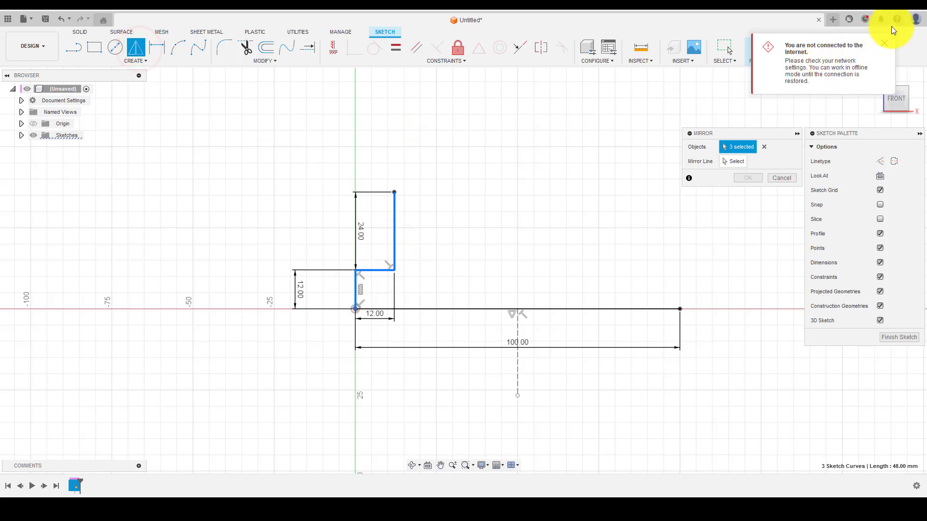
{"action": "left_click", "coordinate": [884, 43]}
{"action": "left_click", "coordinate": [734, 161]}
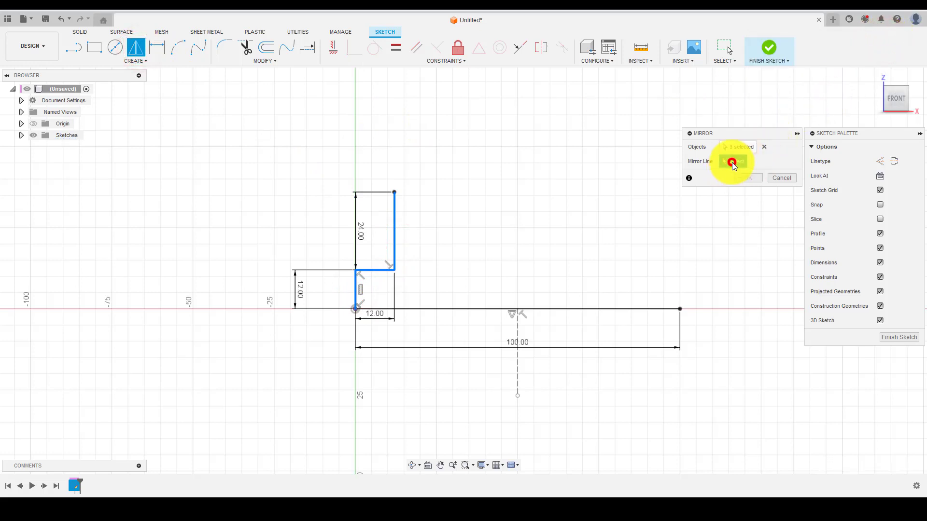
{"action": "left_click", "coordinate": [516, 374]}
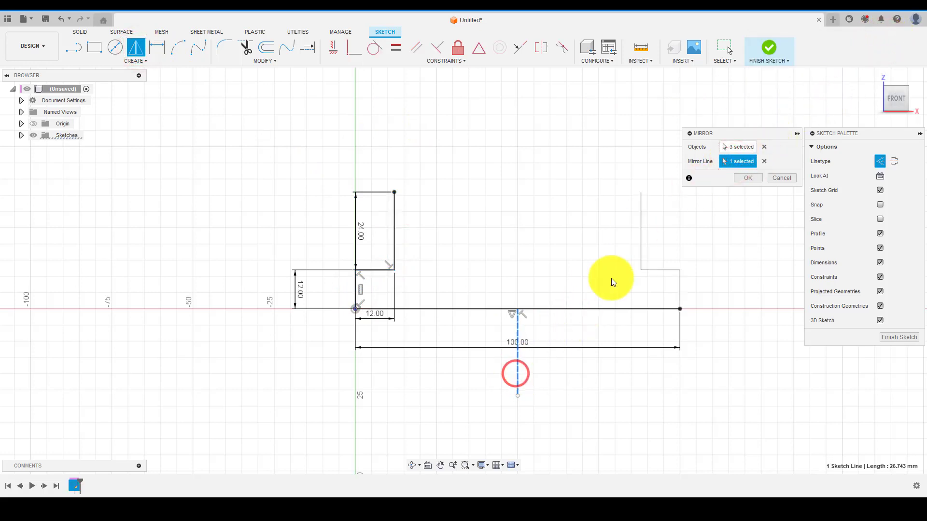
{"action": "left_click", "coordinate": [741, 176]}
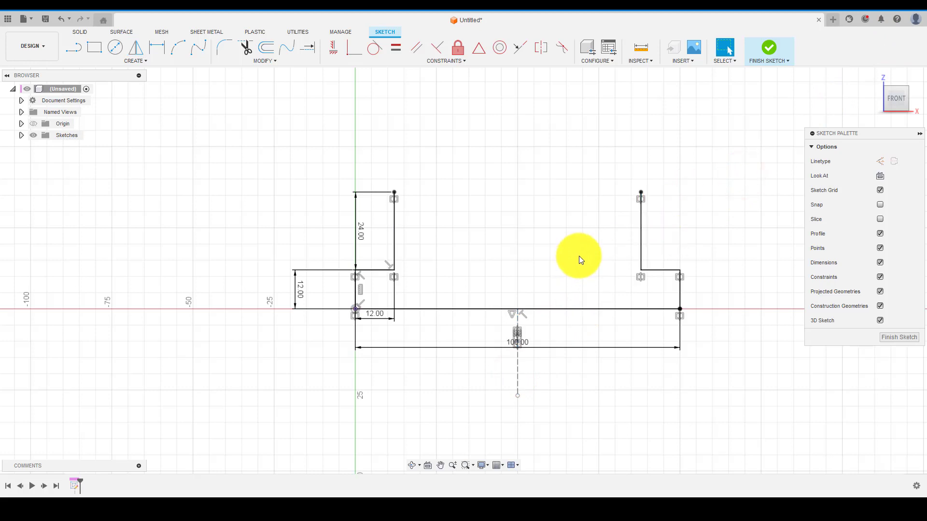
Close the stepped profile with a horizontal line joining the upper ends of the two tall verticals
{"action": "key", "text": "l"}
{"action": "left_click", "coordinate": [394, 192]}
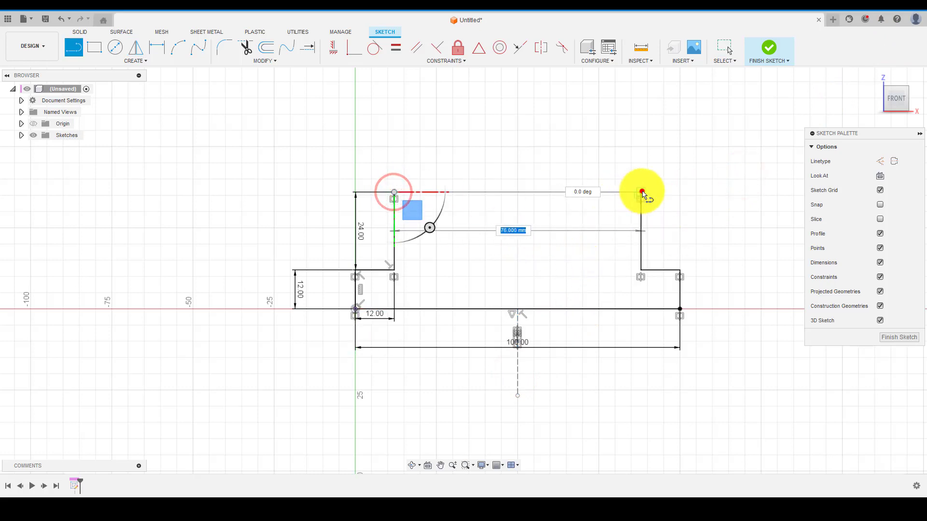
{"action": "left_click", "coordinate": [641, 193]}
{"action": "key", "text": "Escape"}
Measure the distance between the two 24 mm vertical lines
{"action": "key", "text": "i"}
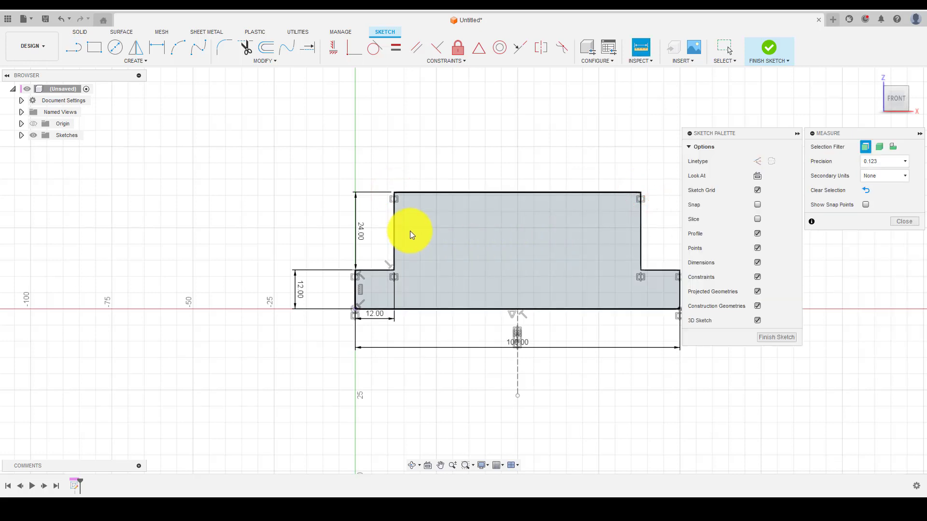
{"action": "left_click", "coordinate": [395, 226]}
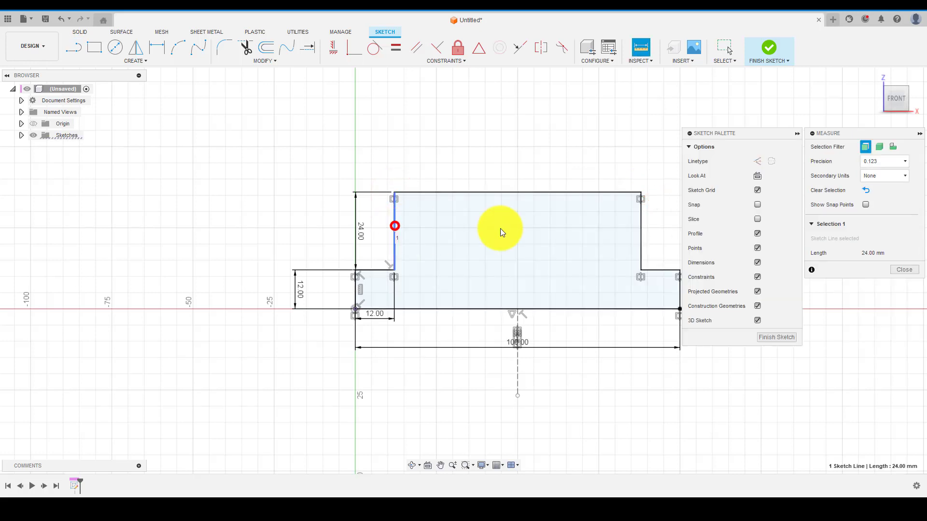
{"action": "left_click", "coordinate": [640, 230]}
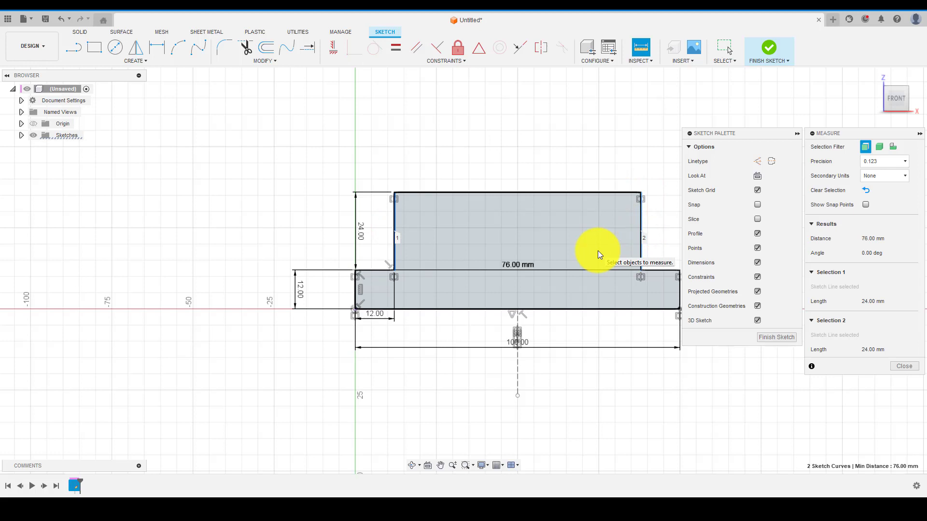
{"action": "key", "text": "Escape"}
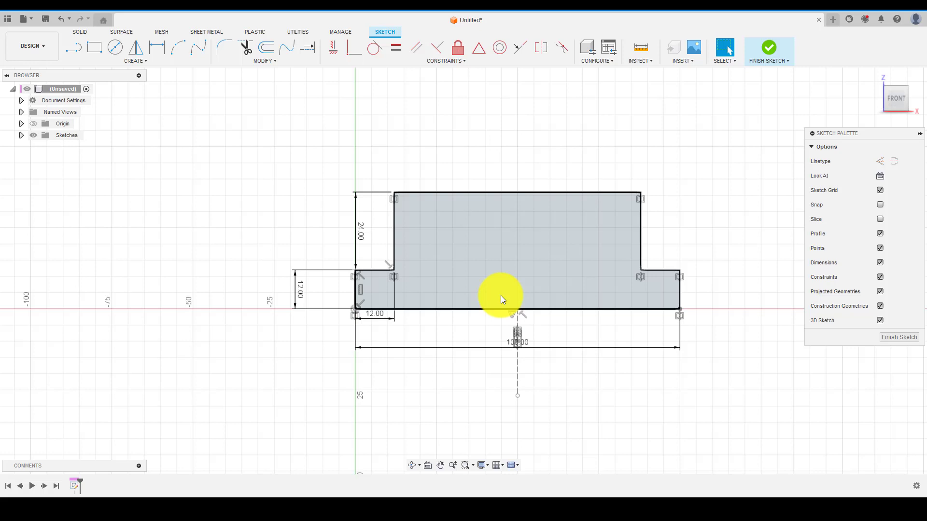
Draw a 26 mm line to the right along the base line from its midpoint
{"action": "key", "text": "l"}
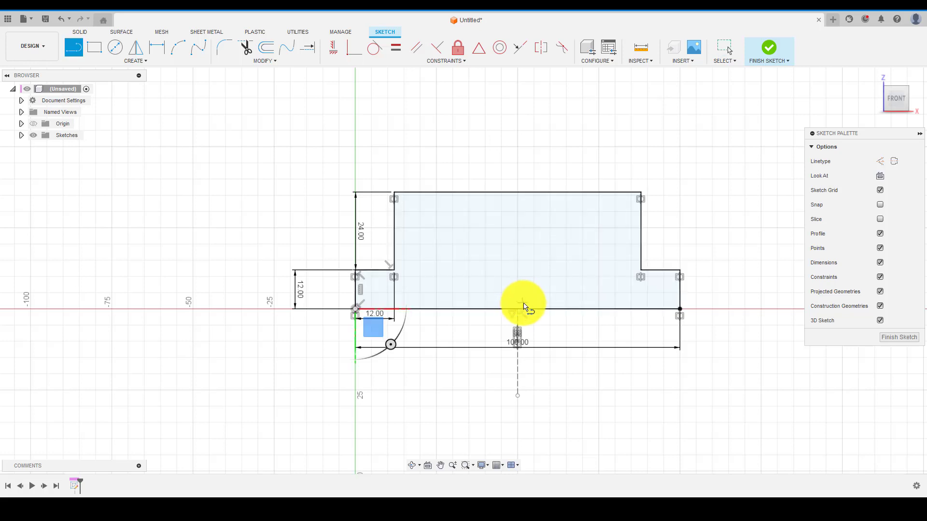
{"action": "key", "text": "Escape"}
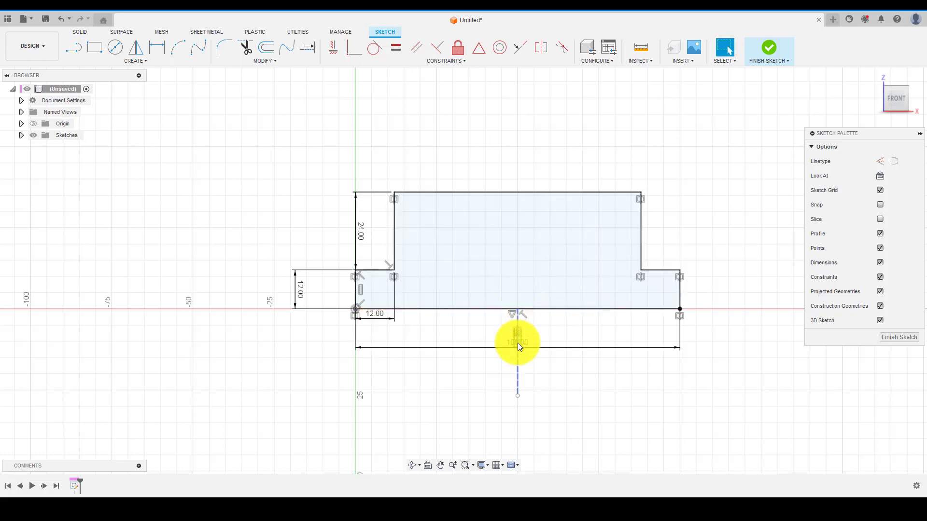
{"action": "key", "text": "l"}
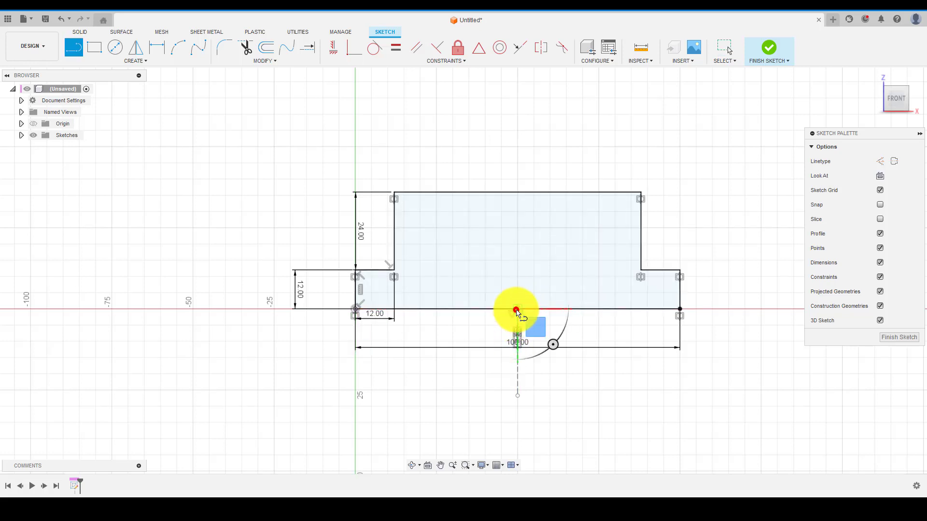
{"action": "left_click", "coordinate": [517, 309]}
{"action": "type", "text": "26"}
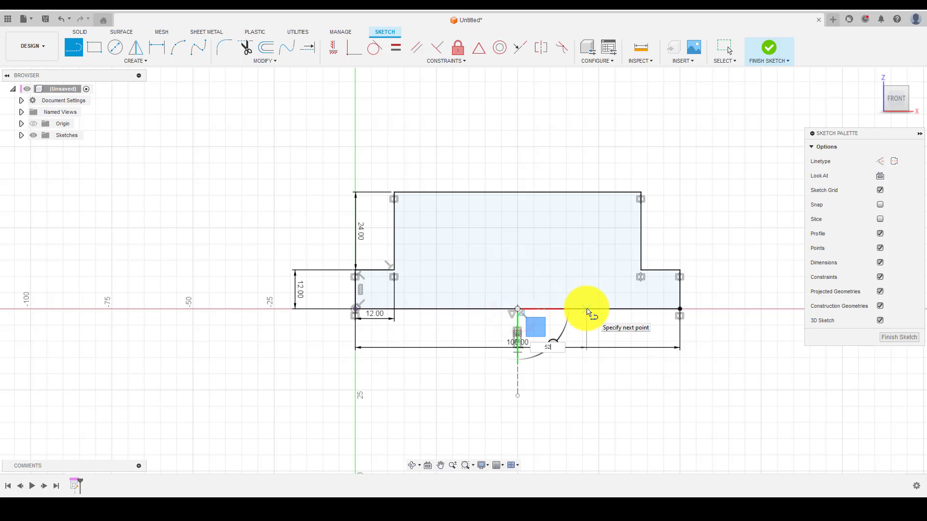
{"action": "key", "text": "Return"}
{"action": "key", "text": "Escape"}
Draw a 10 mm vertical line upward from the right end of the 26 mm line
{"action": "key", "text": "l"}
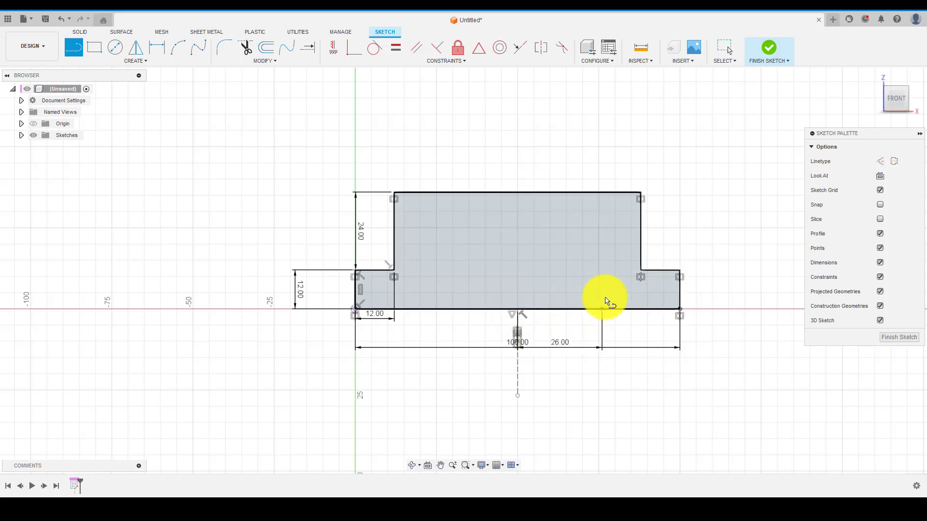
{"action": "left_click", "coordinate": [602, 309]}
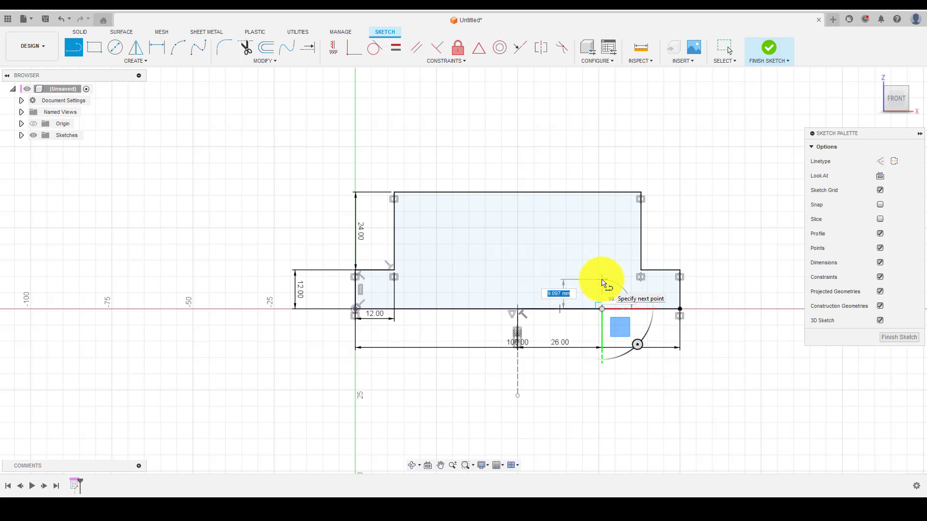
{"action": "type", "text": "10"}
{"action": "key", "text": "Return"}
{"action": "key", "text": "Escape"}
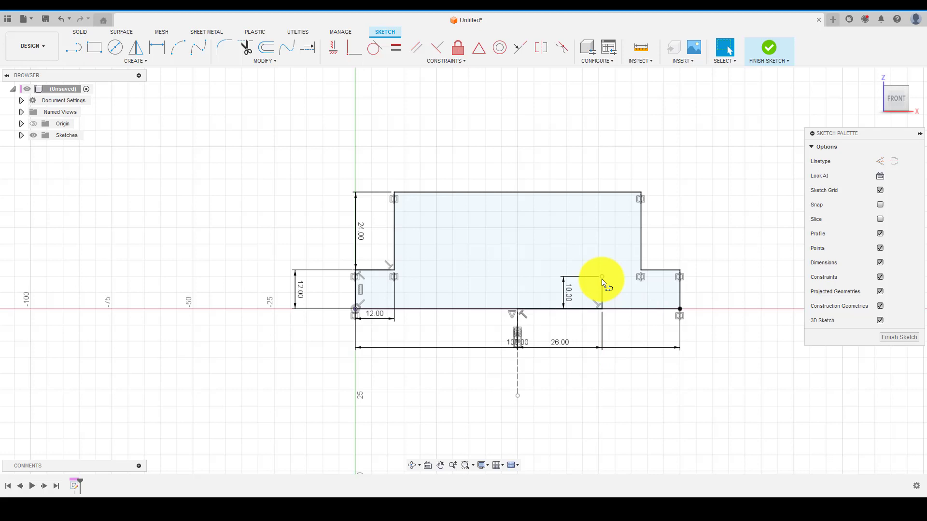
Draw a 52 mm horizontal line to the left from the top of the 10 mm vertical line
{"action": "key", "text": "l"}
{"action": "left_click", "coordinate": [602, 276]}
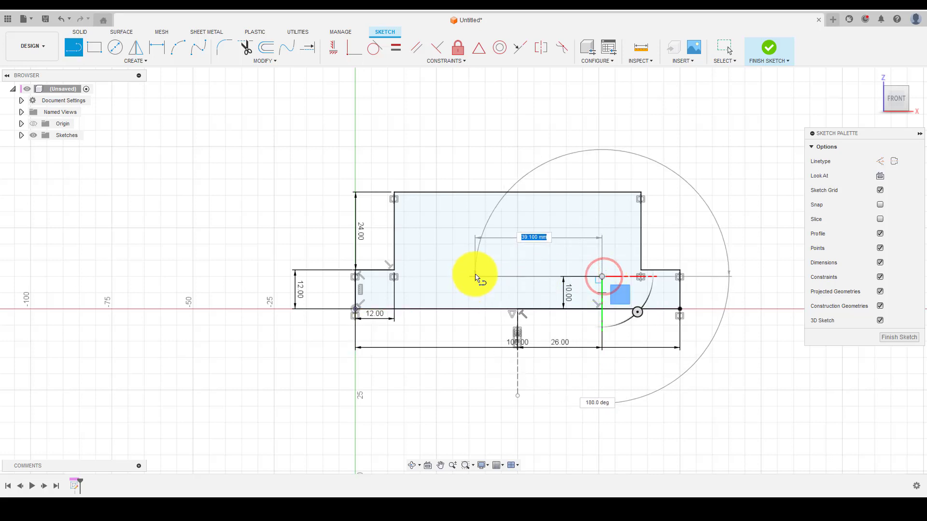
{"action": "type", "text": "52"}
{"action": "key", "text": "Return"}
{"action": "key", "text": "Escape"}
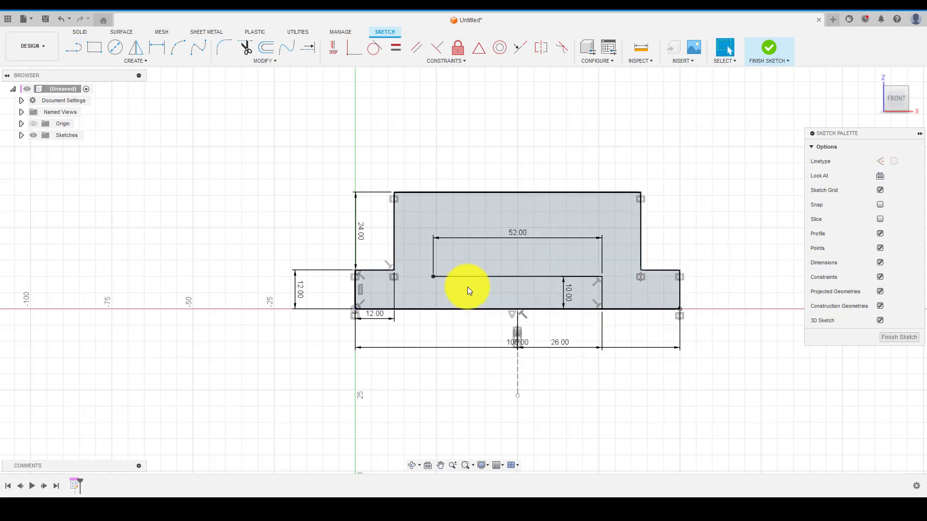
Close the slot with a vertical line from the free end of the 52 mm line down to the base line
{"action": "key", "text": "l"}
{"action": "left_click_drag", "start_coordinate": [433, 277], "coordinate": [433, 309]}
{"action": "key", "text": "Escape"}
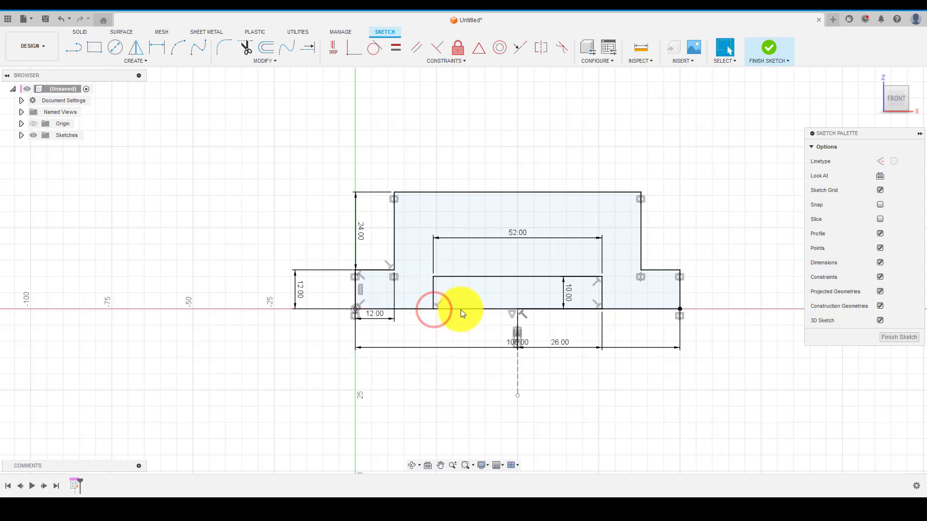
Measure between the two vertical side lines of the slot
{"action": "left_click", "coordinate": [413, 290]}
{"action": "scroll", "coordinate": [575, 224], "scroll_direction": "down", "scroll_amount": 2}
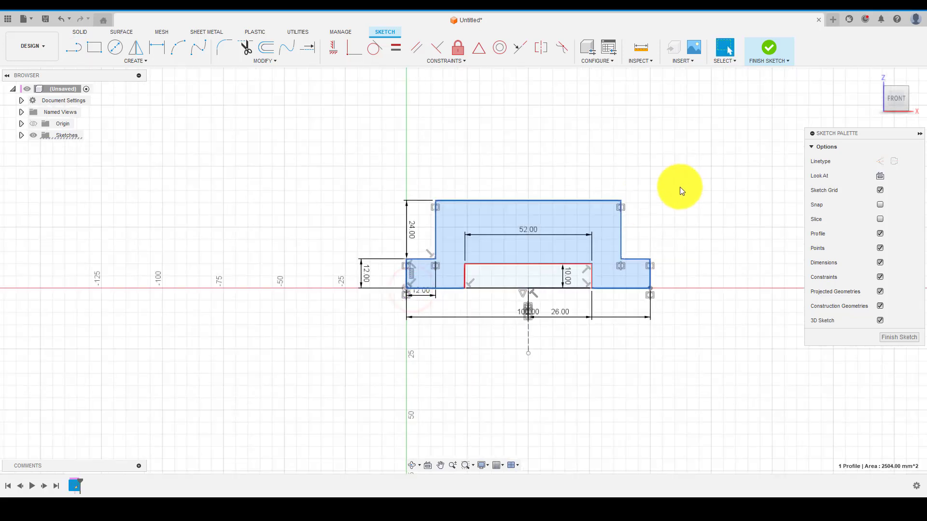
{"action": "mouse_move", "coordinate": [680, 186]}
{"action": "middle_mouse_down", "text": "shift"}
{"action": "mouse_move", "coordinate": [656, 192]}
{"action": "mouse_move", "coordinate": [643, 213]}
{"action": "mouse_move", "coordinate": [372, 338]}
{"action": "middle_mouse_up", "text": "shift"}
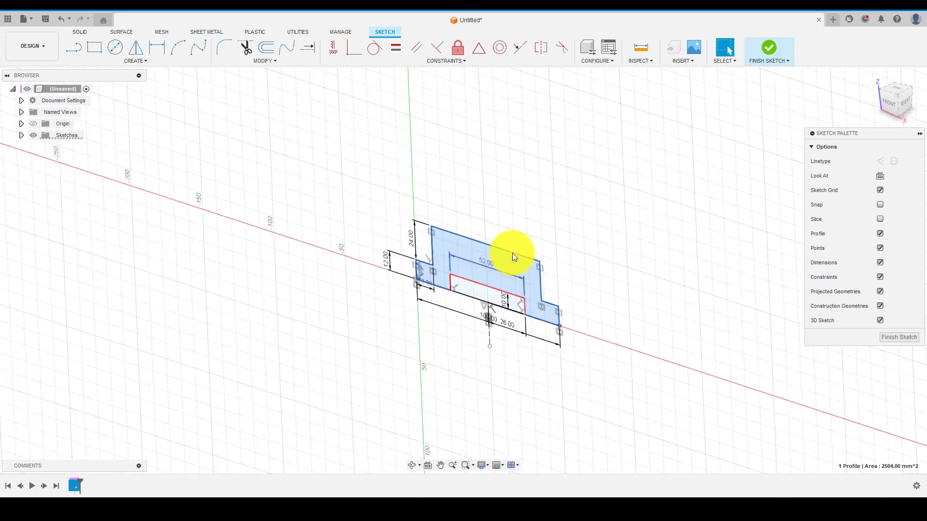
{"action": "scroll", "coordinate": [512, 253], "scroll_direction": "up", "scroll_amount": 2}
{"action": "key", "text": "i"}
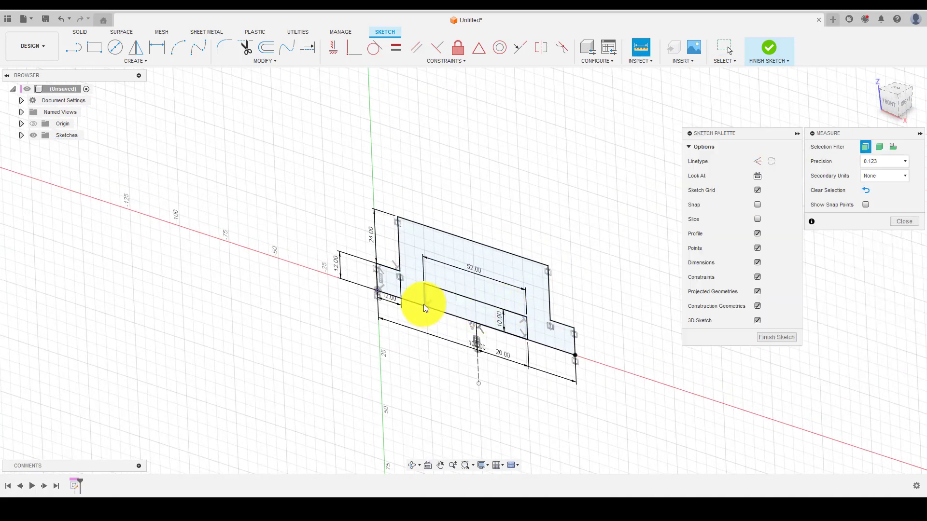
{"action": "left_click", "coordinate": [424, 295]}
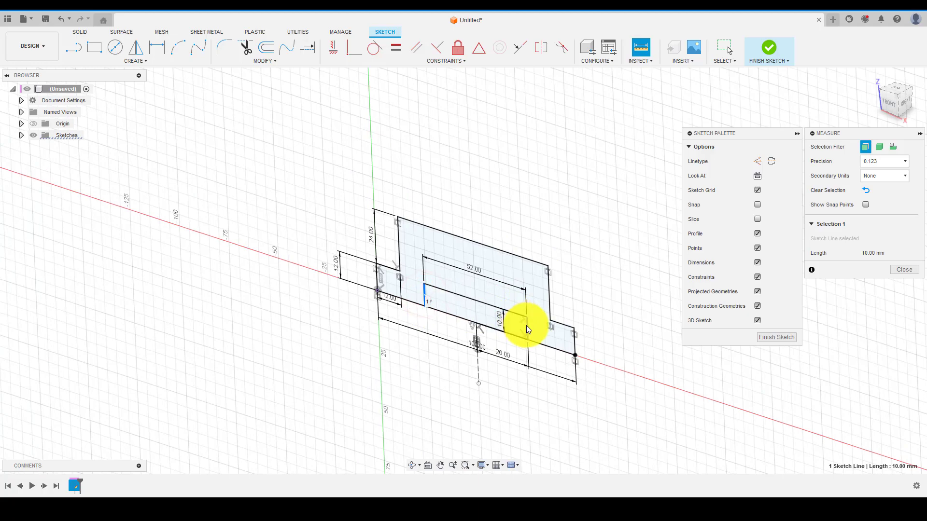
{"action": "left_click", "coordinate": [526, 325]}
{"action": "key", "text": "Escape"}
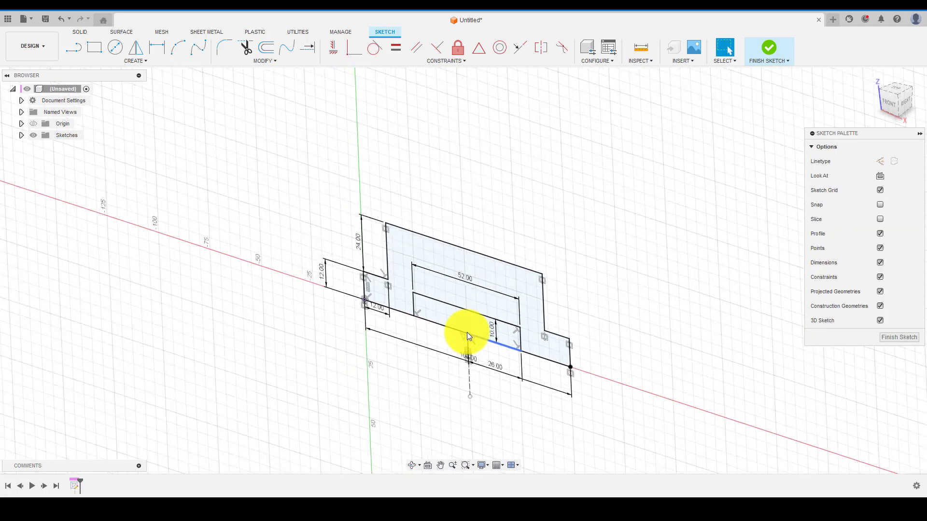
Extrude the stepped profile surrounding the slot 160 mm backward as a new body
{"action": "key", "text": "e"}
{"action": "left_click", "coordinate": [471, 285]}
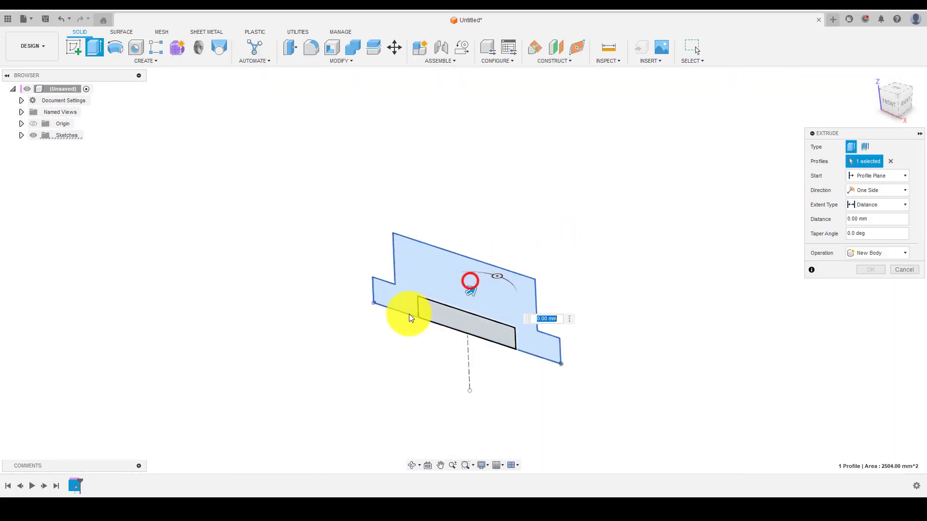
{"action": "left_click_drag", "start_coordinate": [461, 290], "coordinate": [589, 227]}
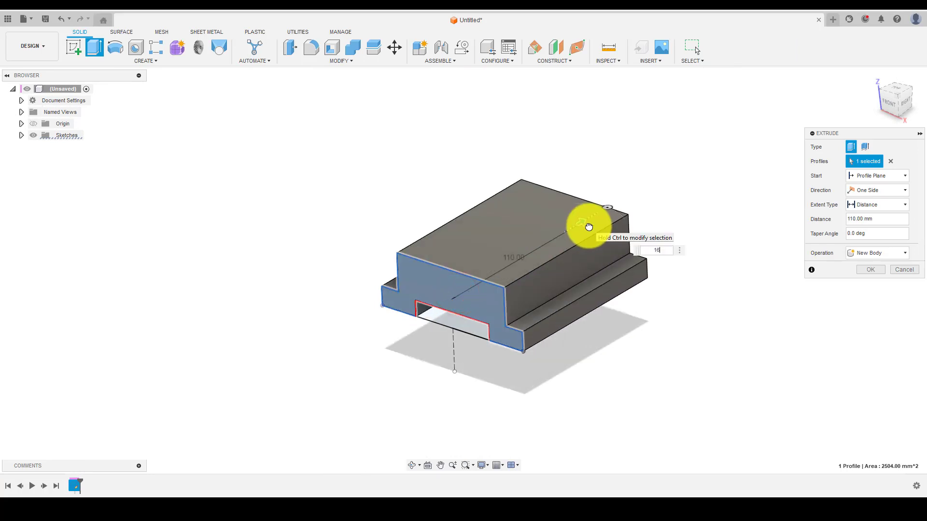
{"action": "key", "text": "Return"}
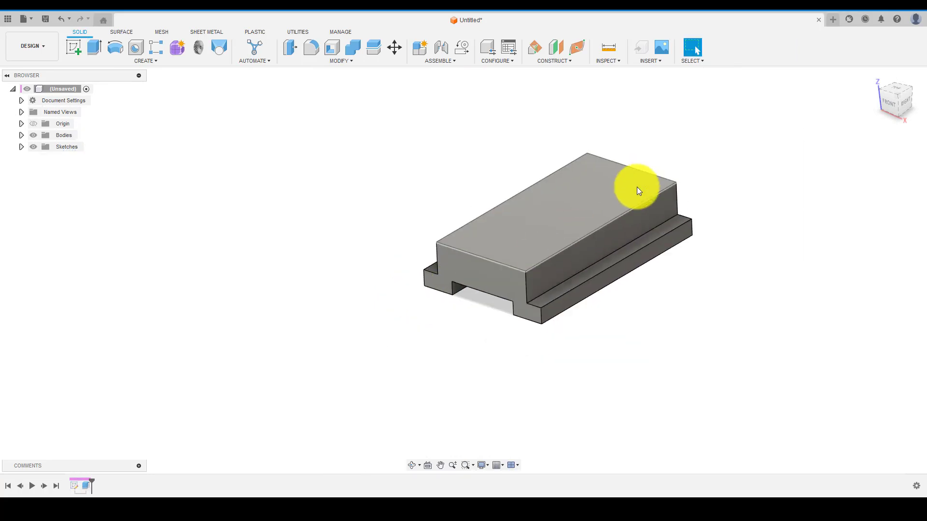
Return to the home view and turn on component colour display for the body
{"action": "middle_click_drag", "start_coordinate": [637, 187], "coordinate": [851, 72], "text": "shift"}
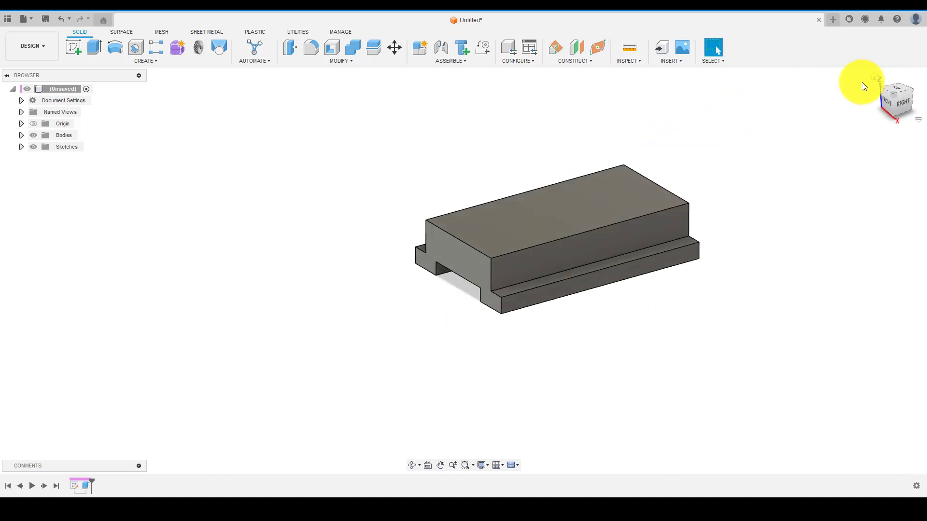
{"action": "left_click", "coordinate": [870, 78]}
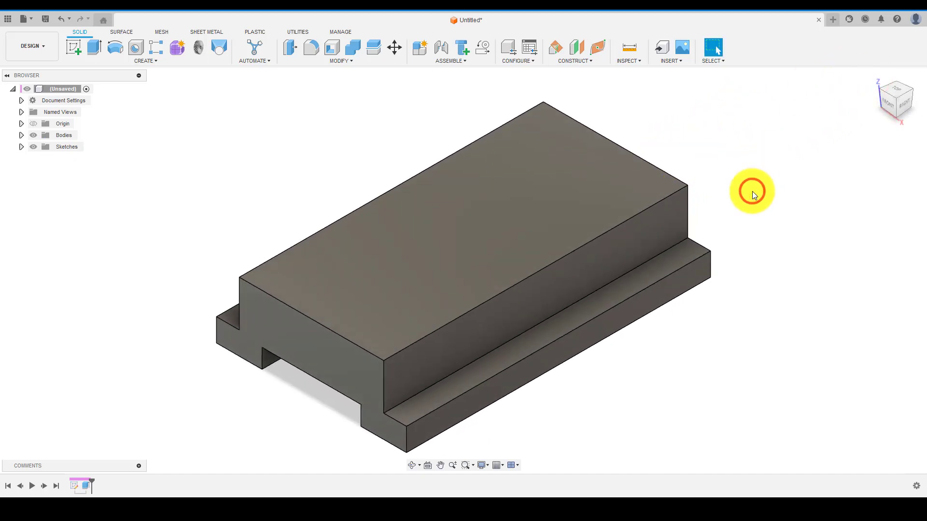
{"action": "key", "text": "shift+n"}
{"action": "scroll", "coordinate": [573, 240], "scroll_direction": "up", "scroll_amount": 2}
{"action": "scroll", "coordinate": [573, 240], "scroll_direction": "down", "scroll_amount": 4}
{"action": "middle_click_drag", "start_coordinate": [616, 227], "coordinate": [583, 246]}
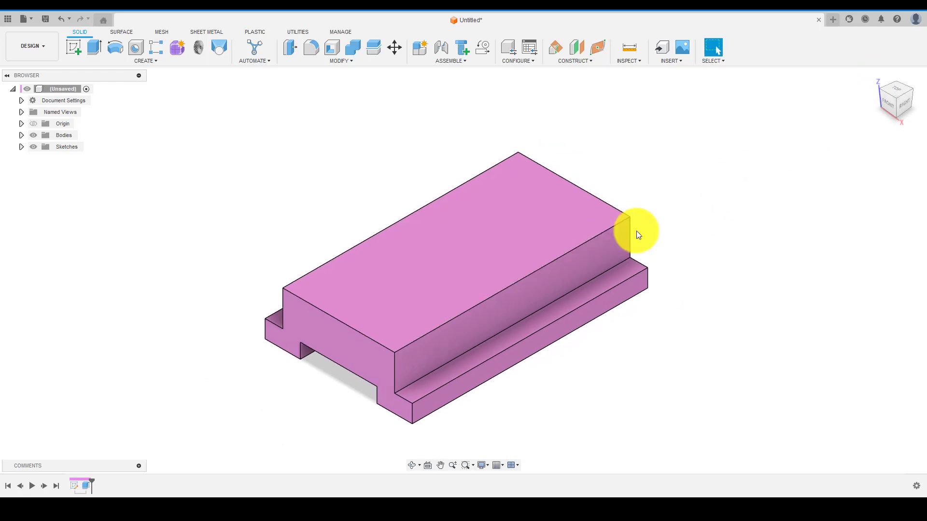
Start a new sketch on the upper right vertical side face of the body and dismiss the connection notice
{"action": "left_click", "coordinate": [587, 259]}
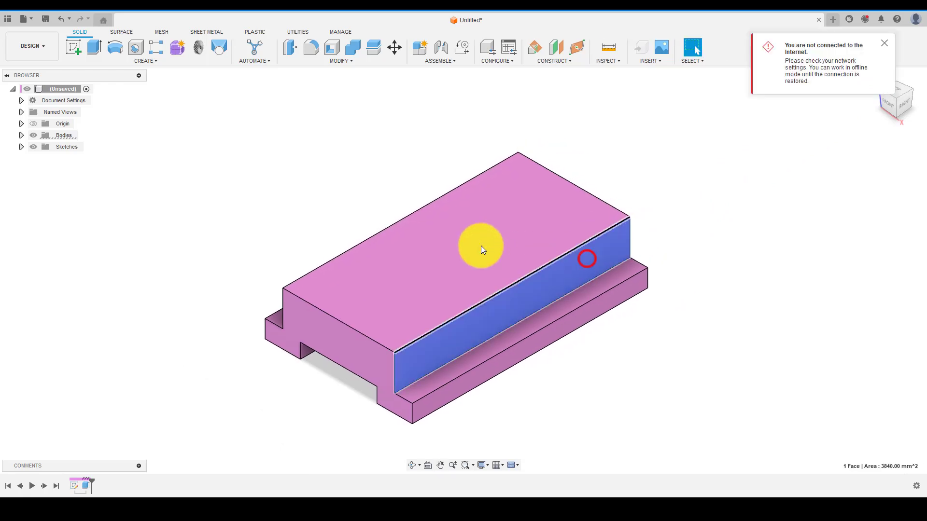
{"action": "left_click", "coordinate": [78, 45]}
{"action": "left_click", "coordinate": [884, 43]}
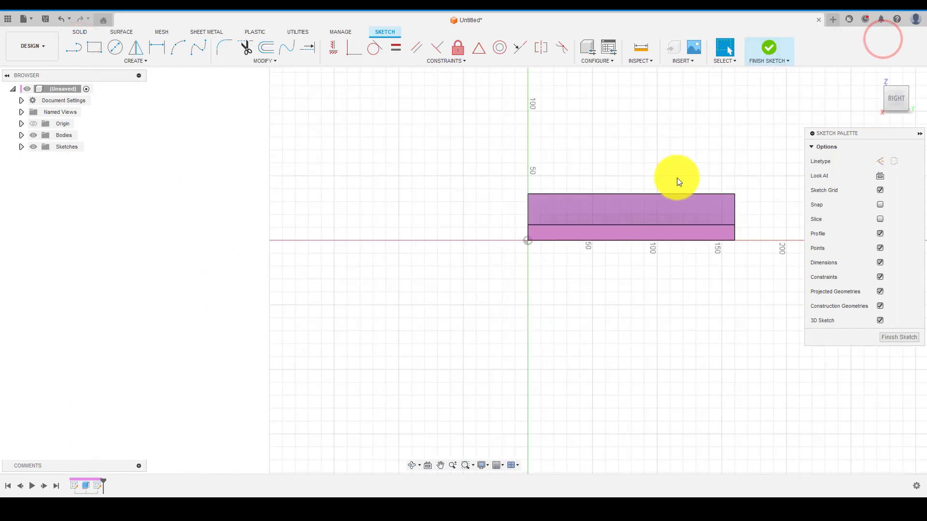
Draw a vertical line upward from the rear upper corner of the side face and dismiss the outage notice
{"action": "middle_click_drag", "start_coordinate": [677, 178], "coordinate": [580, 217]}
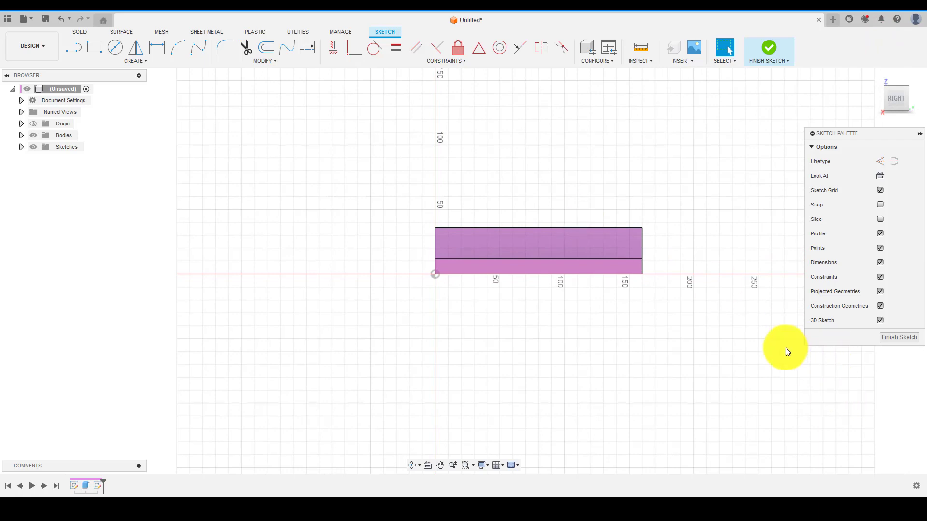
{"action": "mouse_move", "coordinate": [660, 264]}
{"action": "middle_mouse_down"}
{"action": "mouse_move", "coordinate": [621, 297]}
{"action": "mouse_move", "coordinate": [594, 250]}
{"action": "middle_mouse_up"}
{"action": "scroll", "coordinate": [613, 249], "scroll_direction": "up", "scroll_amount": 2}
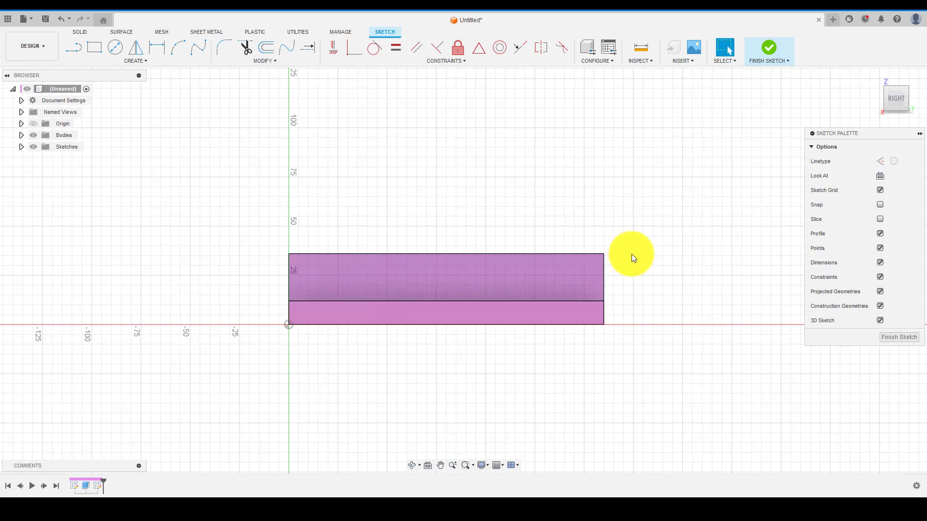
{"action": "key", "text": "l"}
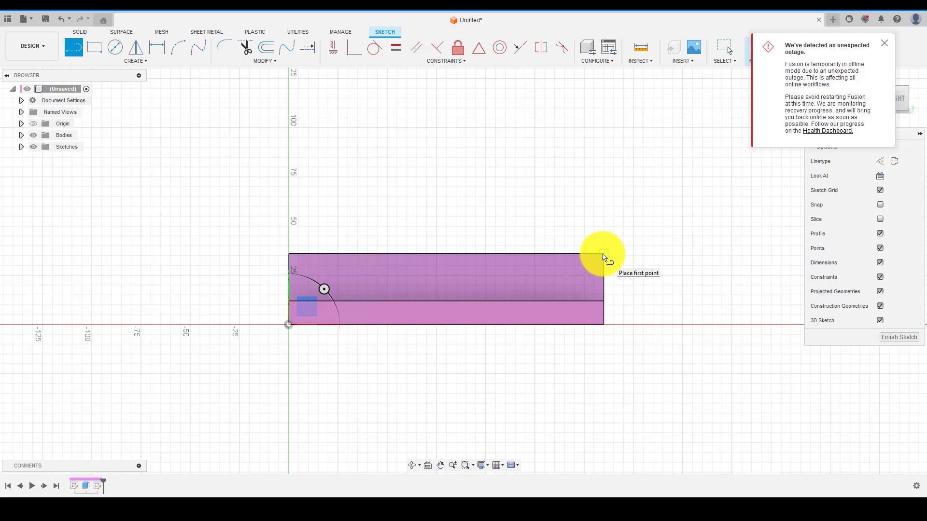
{"action": "left_click", "coordinate": [604, 254]}
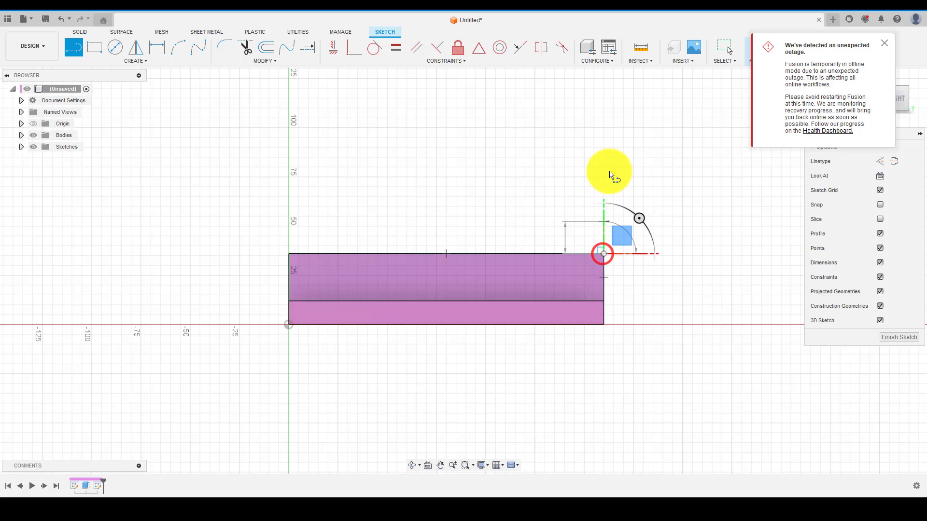
{"action": "left_click", "coordinate": [603, 142]}
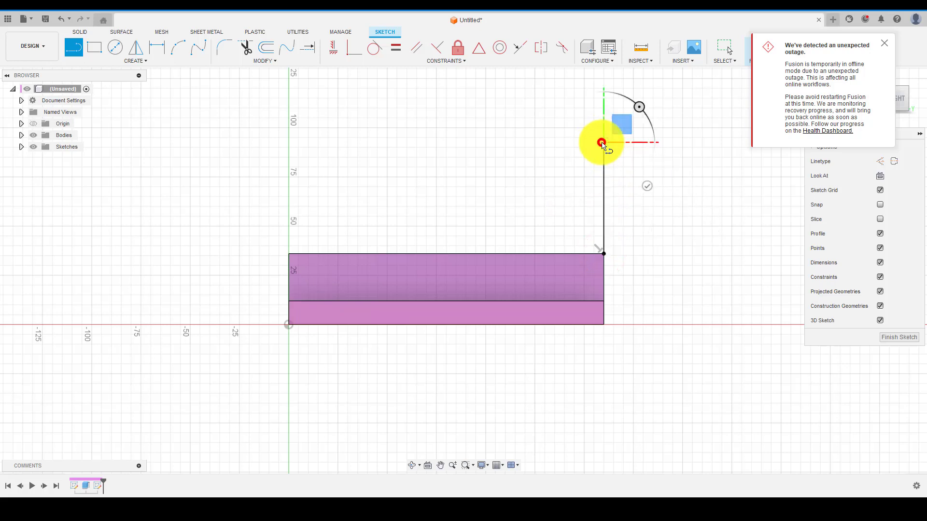
{"action": "key", "text": "Escape"}
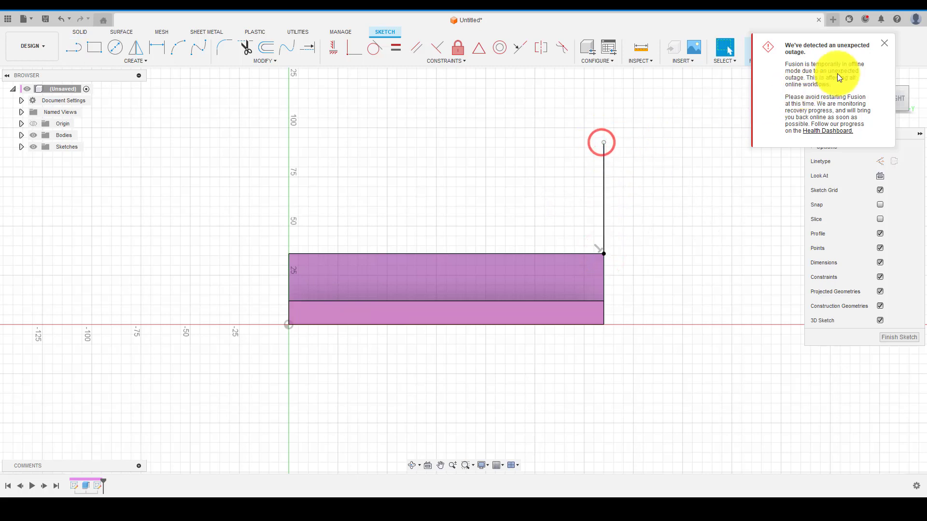
{"action": "left_click", "coordinate": [883, 46]}
Dimension the vertical line above the block's corner to 40 mm
{"action": "scroll", "coordinate": [638, 201], "scroll_direction": "down", "scroll_amount": 1}
{"action": "middle_click_drag", "start_coordinate": [638, 201], "coordinate": [614, 265]}
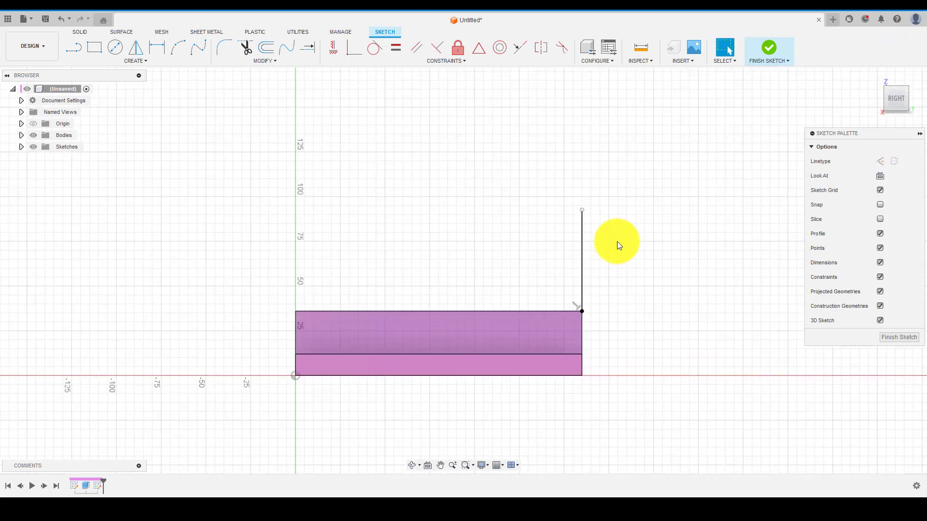
{"action": "key", "text": "d"}
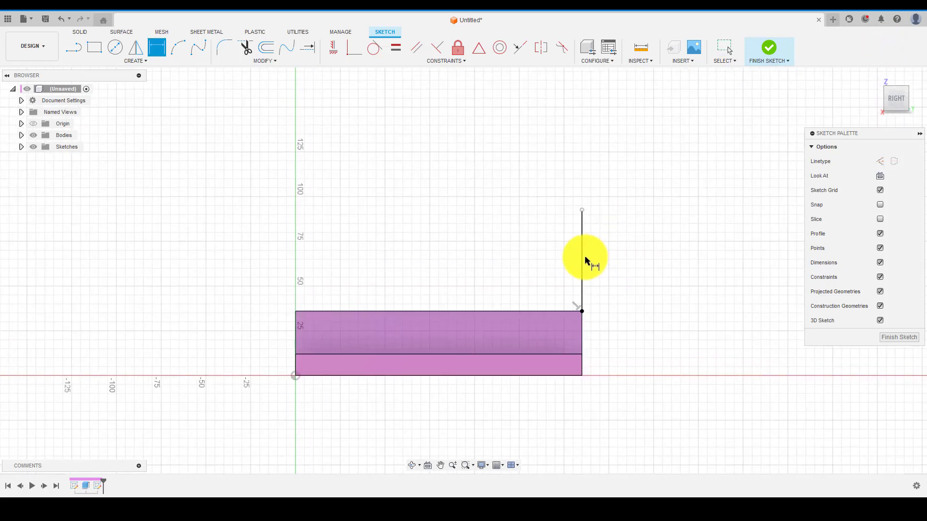
{"action": "left_click", "coordinate": [582, 256]}
{"action": "left_click", "coordinate": [627, 265]}
{"action": "type", "text": "40"}
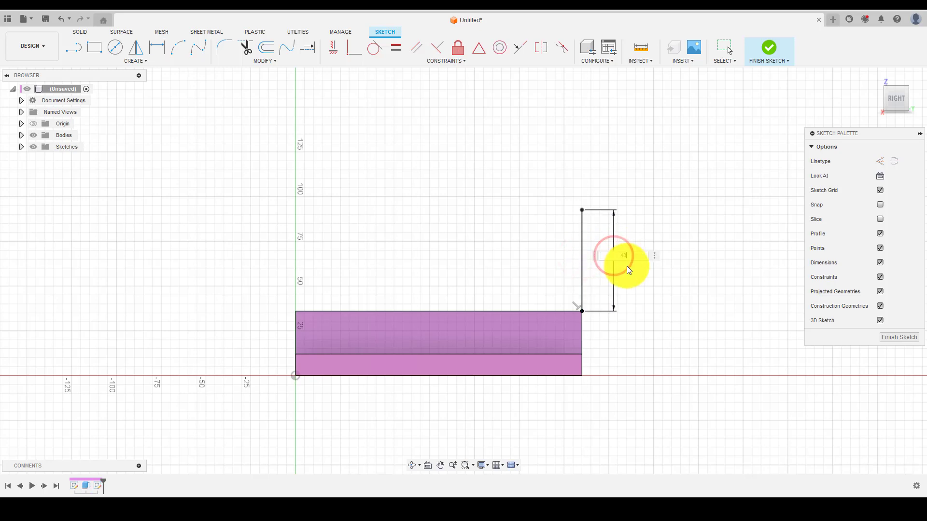
{"action": "key", "text": "Return"}
{"action": "key", "text": "Escape"}
Draw a 30 mm horizontal line to the left from the top of the 40 mm vertical line
{"action": "scroll", "coordinate": [584, 239], "scroll_direction": "up", "scroll_amount": 1}
{"action": "key", "text": "l"}
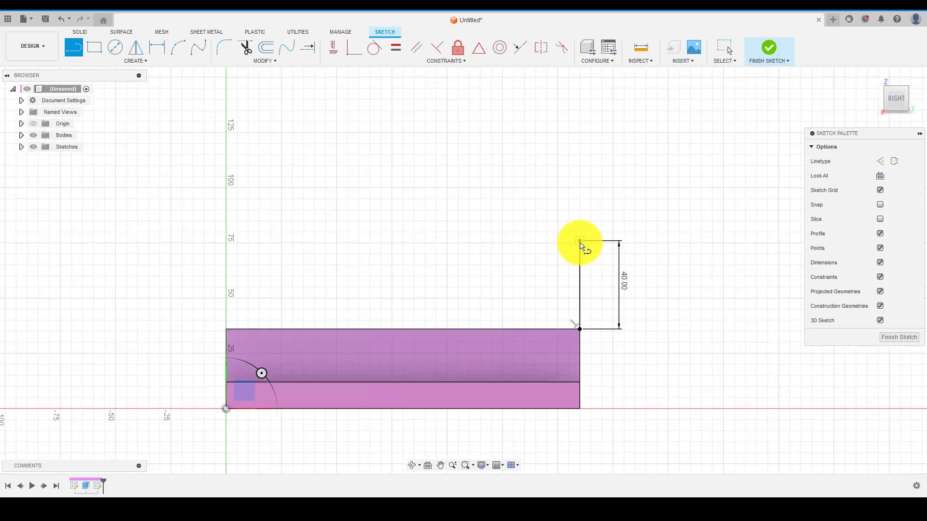
{"action": "left_click", "coordinate": [580, 240]}
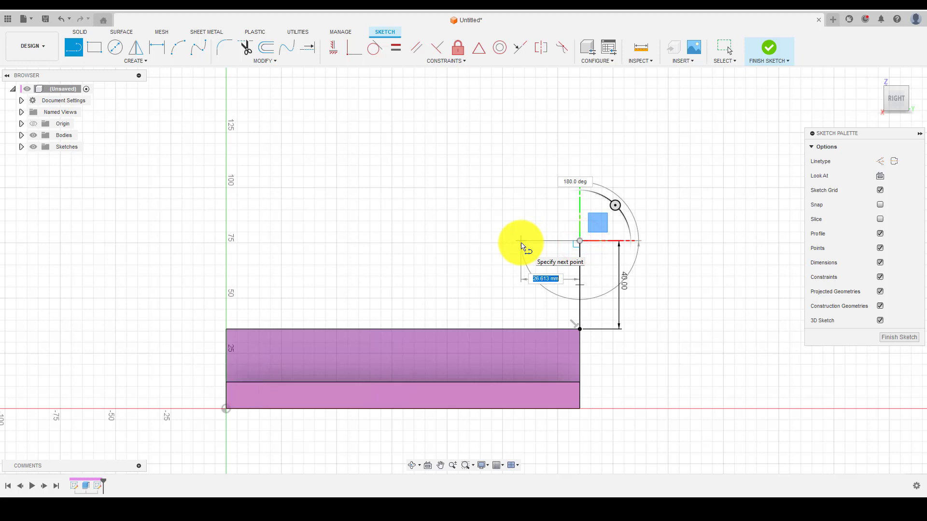
{"action": "type", "text": "30"}
{"action": "key", "text": "Return"}
{"action": "key", "text": "Escape"}
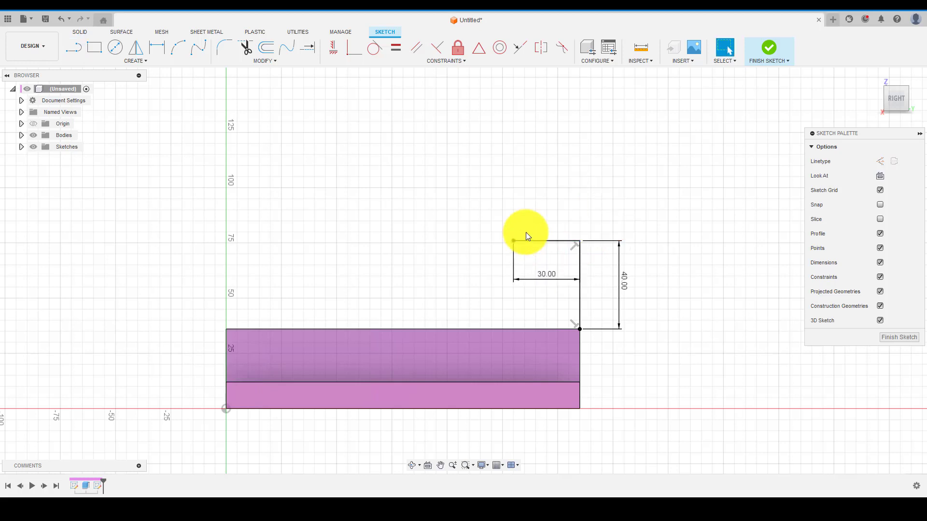
Draw a circle centred on the left end of the 30 mm line, passing through the line's other end
{"action": "key", "text": "c"}
{"action": "left_click", "coordinate": [513, 241]}
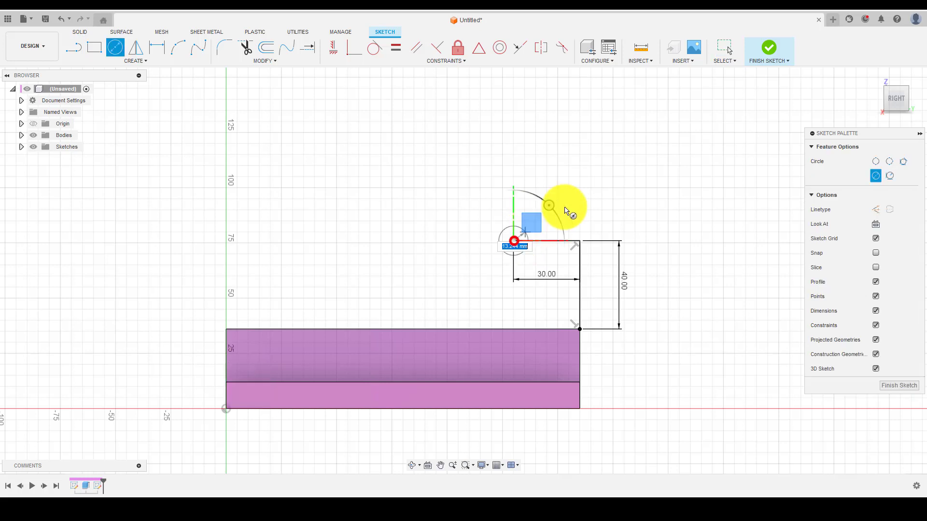
{"action": "left_click", "coordinate": [580, 242]}
{"action": "key", "text": "Escape"}
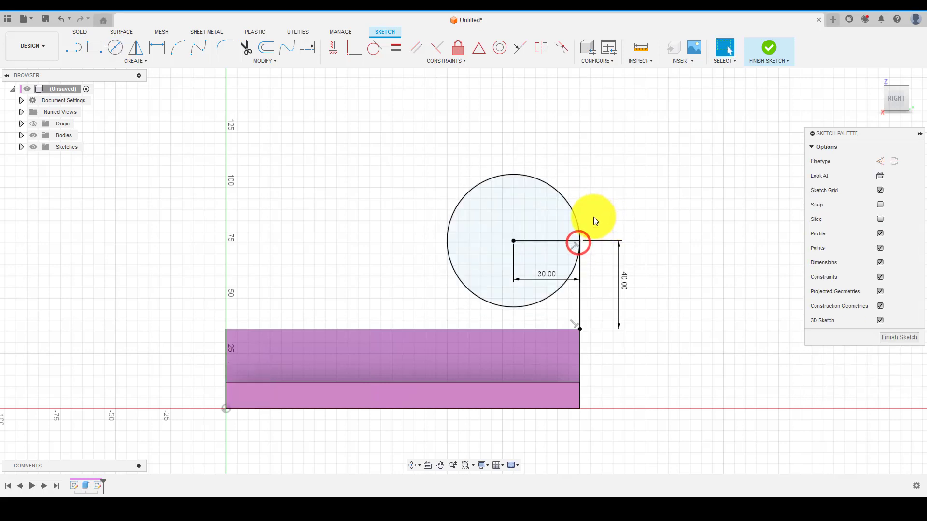
Draw a concentric inner circle with a diameter of 30 mm at the same centre
{"action": "scroll", "coordinate": [593, 218], "scroll_direction": "up", "scroll_amount": 1}
{"action": "key", "text": "c"}
{"action": "left_click", "coordinate": [505, 243]}
{"action": "scroll", "coordinate": [526, 258], "scroll_direction": "up", "scroll_amount": 1}
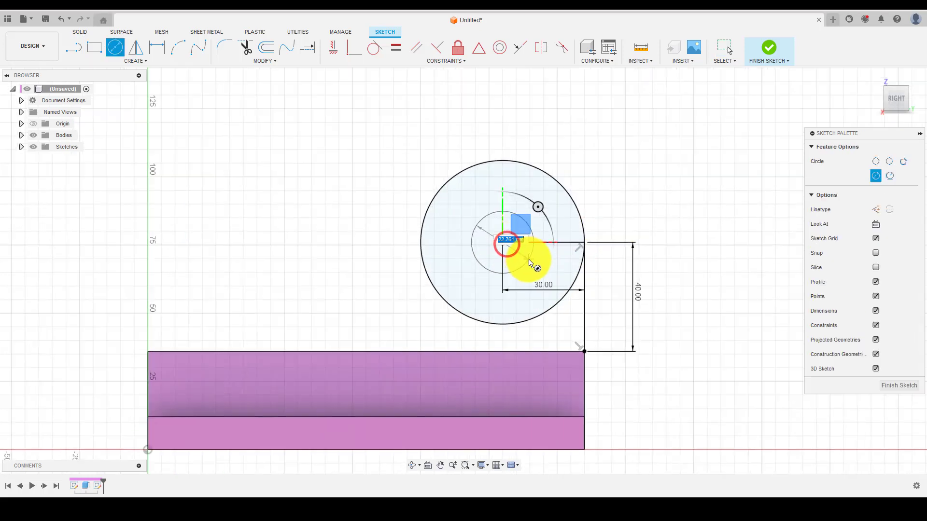
{"action": "type", "text": "30"}
{"action": "key", "text": "Return"}
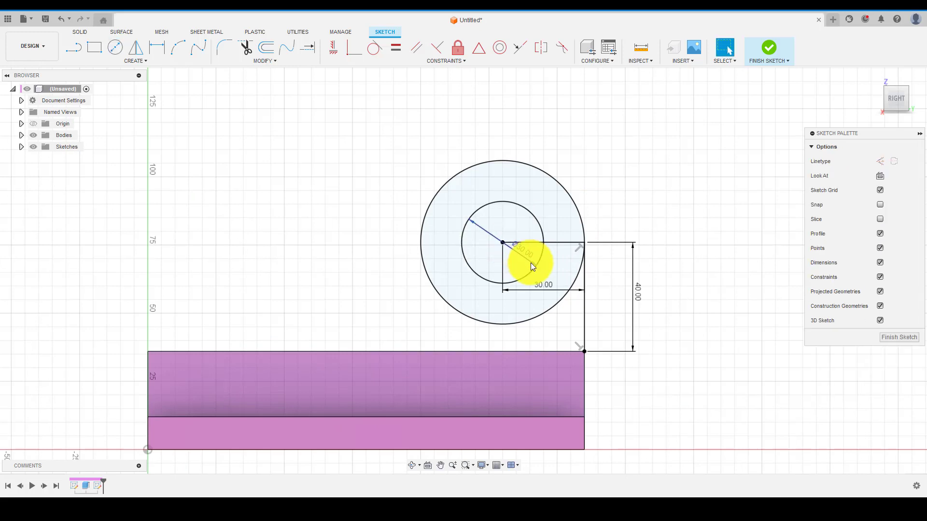
Draw a vertical line from the outer circle's left quadrant down to the block's top edge
{"action": "key", "text": "l"}
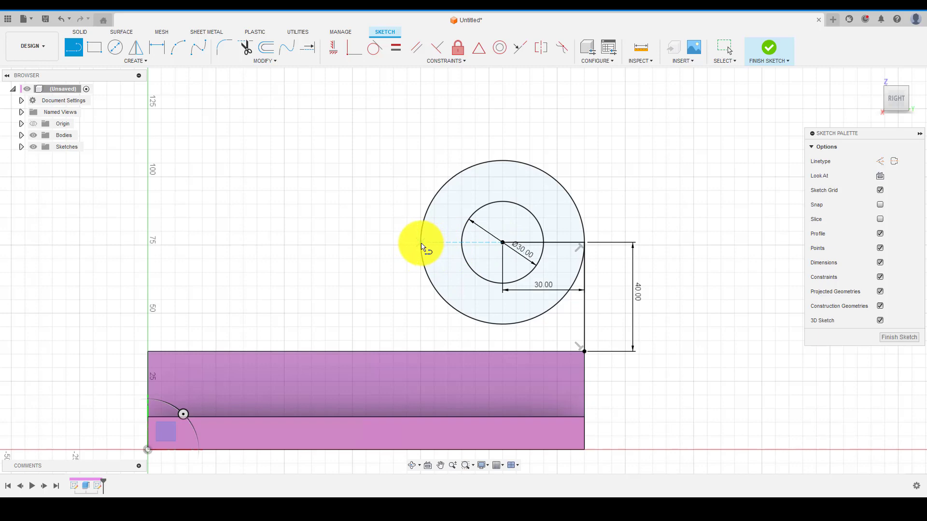
{"action": "left_click", "coordinate": [421, 242]}
{"action": "left_click", "coordinate": [419, 356]}
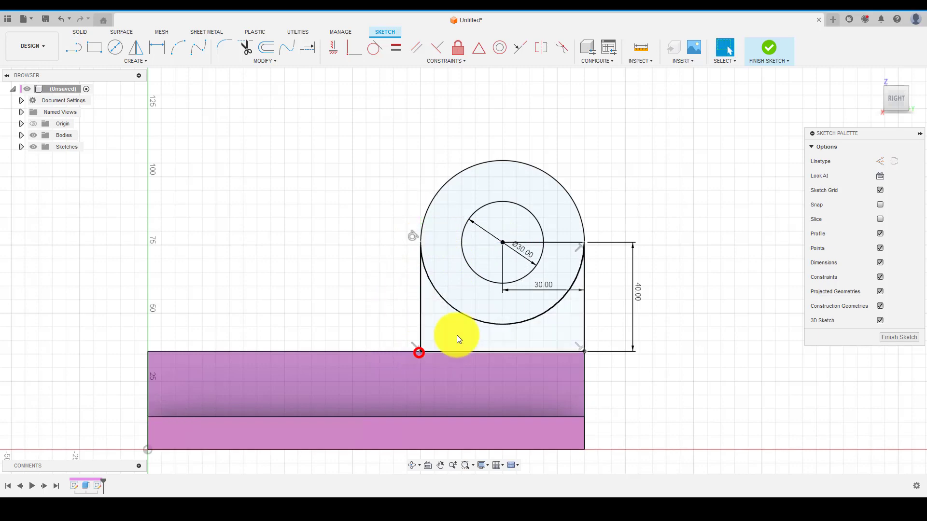
{"action": "key", "text": "Escape"}
Extrude the lug profile, leaving out the 30 mm hole, 76 mm across the block and join it to the body
{"action": "scroll", "coordinate": [552, 287], "scroll_direction": "down", "scroll_amount": 3}
{"action": "middle_click_drag", "start_coordinate": [552, 288], "coordinate": [579, 305], "text": "shift"}
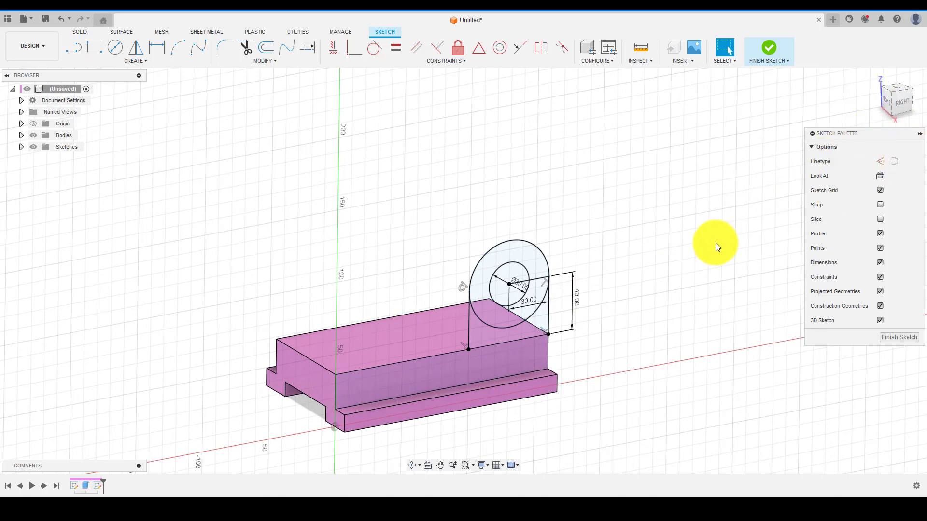
{"action": "middle_click_drag", "start_coordinate": [662, 280], "coordinate": [663, 282], "text": "shift"}
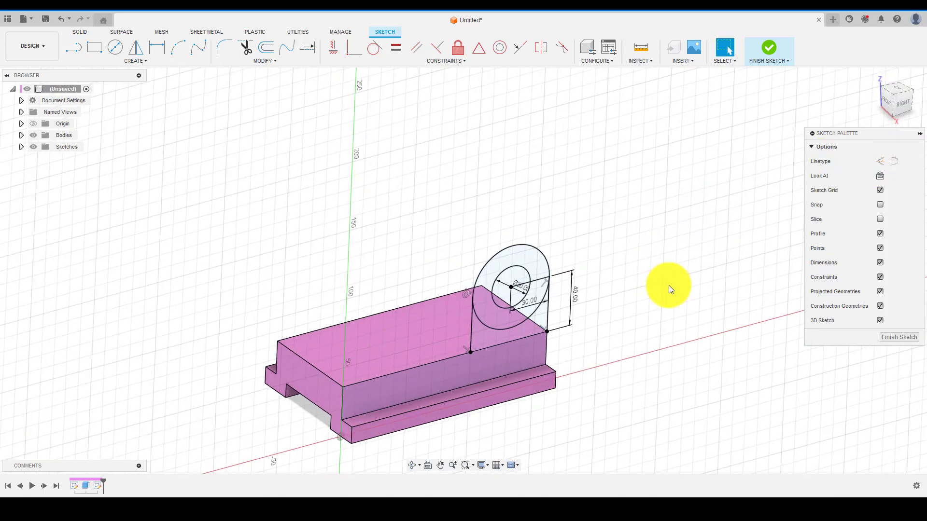
{"action": "scroll", "coordinate": [578, 302], "scroll_direction": "up", "scroll_amount": 2}
{"action": "left_click", "coordinate": [524, 330]}
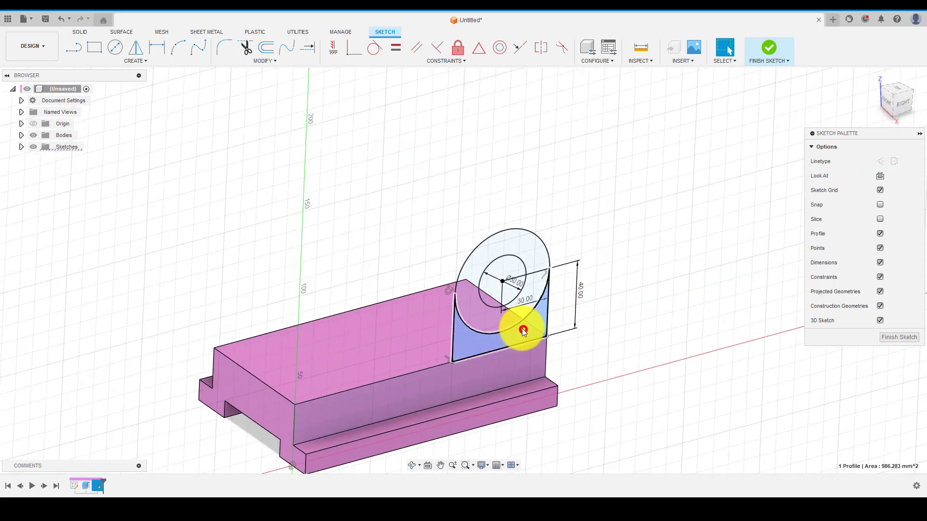
{"action": "left_click", "coordinate": [505, 318], "text": "ctrl"}
{"action": "scroll", "coordinate": [592, 281], "scroll_direction": "down", "scroll_amount": 2}
{"action": "middle_click_drag", "start_coordinate": [592, 284], "coordinate": [665, 306], "text": "shift"}
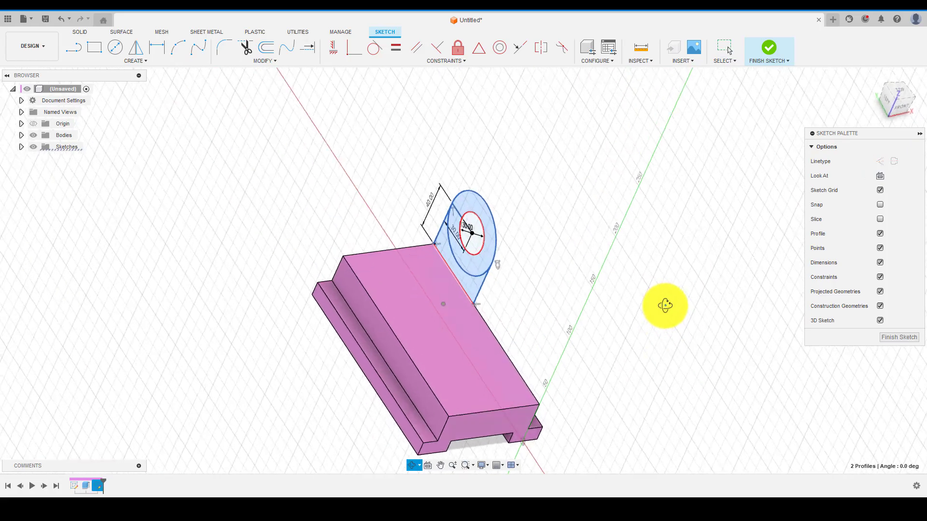
{"action": "key", "text": "e"}
{"action": "scroll", "coordinate": [363, 321], "scroll_direction": "up", "scroll_amount": 2}
{"action": "left_click", "coordinate": [348, 310]}
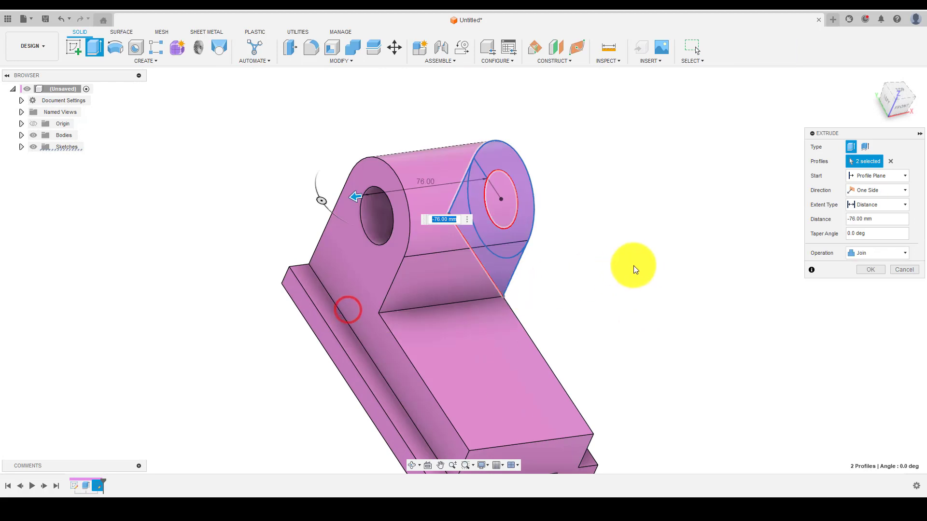
{"action": "middle_click_drag", "start_coordinate": [600, 259], "coordinate": [563, 265], "text": "shift"}
{"action": "key", "text": "Return"}
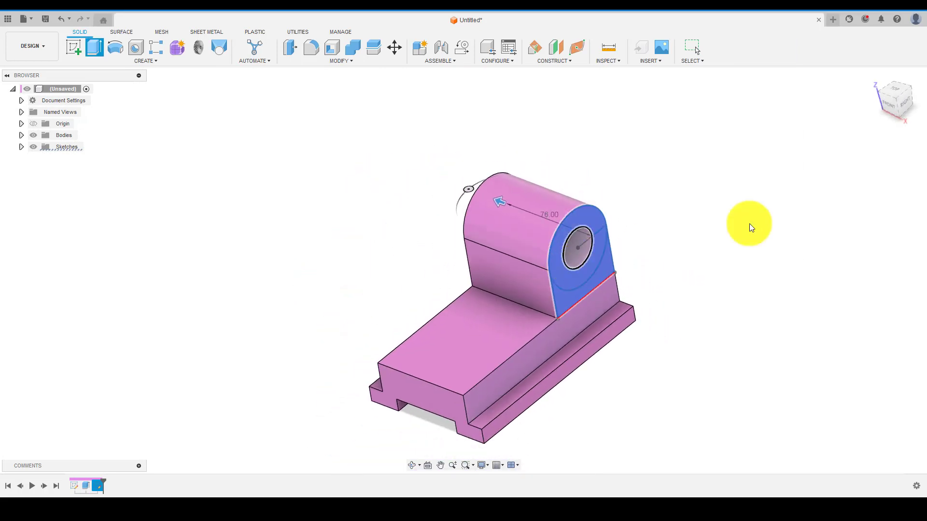
{"action": "left_click", "coordinate": [874, 79]}
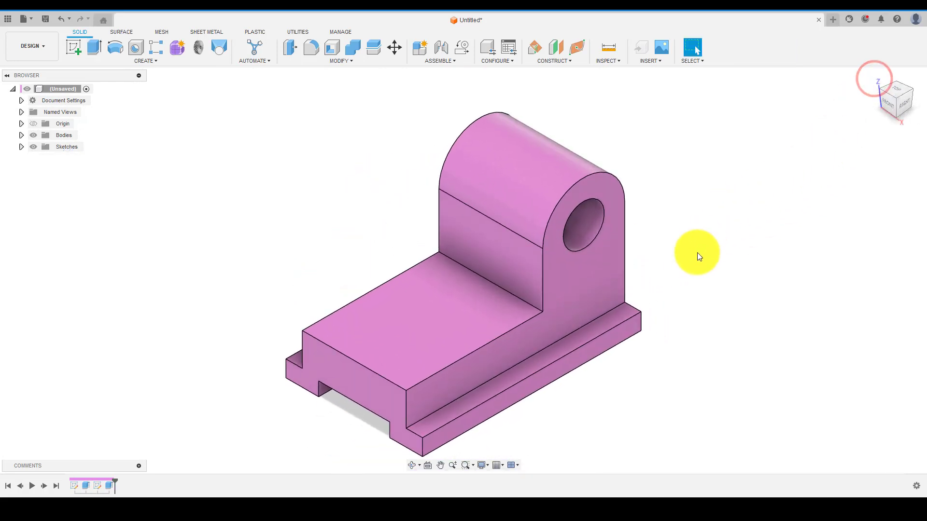
{"action": "left_click", "coordinate": [760, 237]}
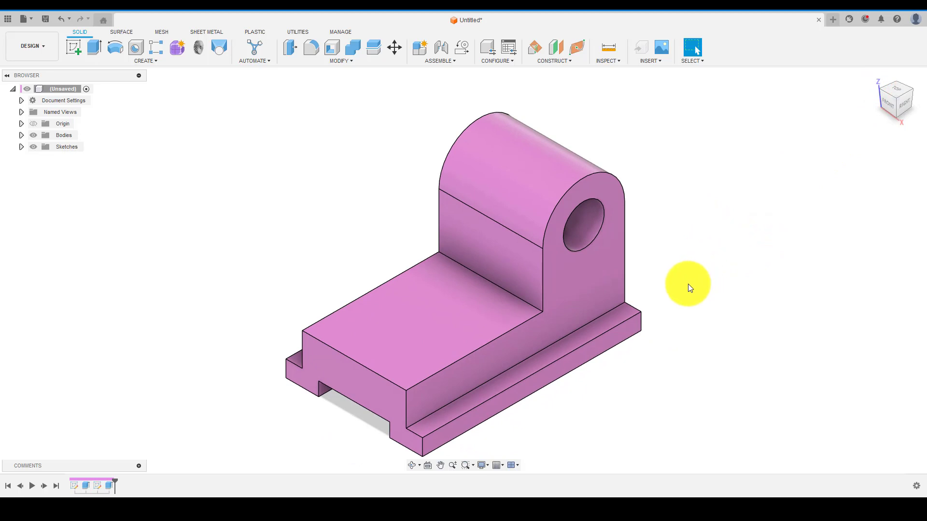
{"action": "middle_click_drag", "start_coordinate": [665, 274], "coordinate": [681, 255], "text": "shift"}
{"action": "left_click", "coordinate": [569, 62]}
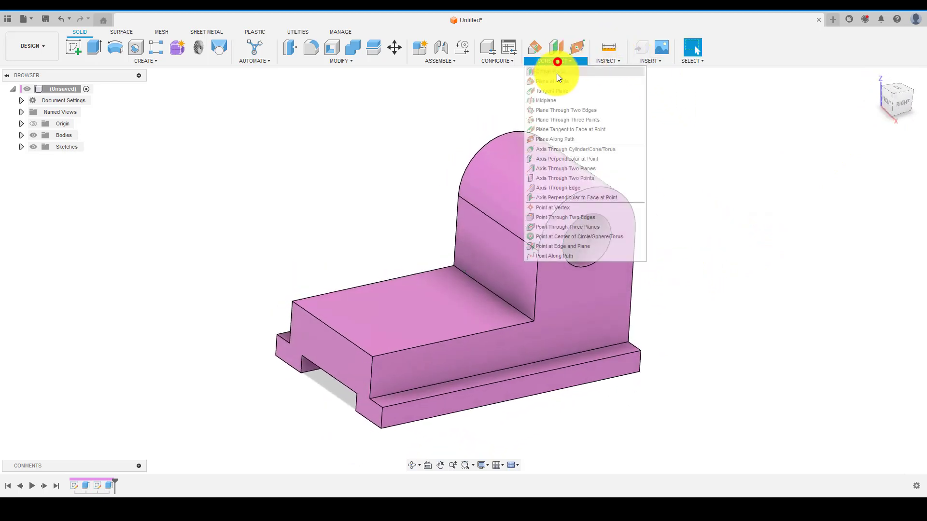
{"action": "left_click", "coordinate": [551, 72]}
{"action": "left_click", "coordinate": [554, 304]}
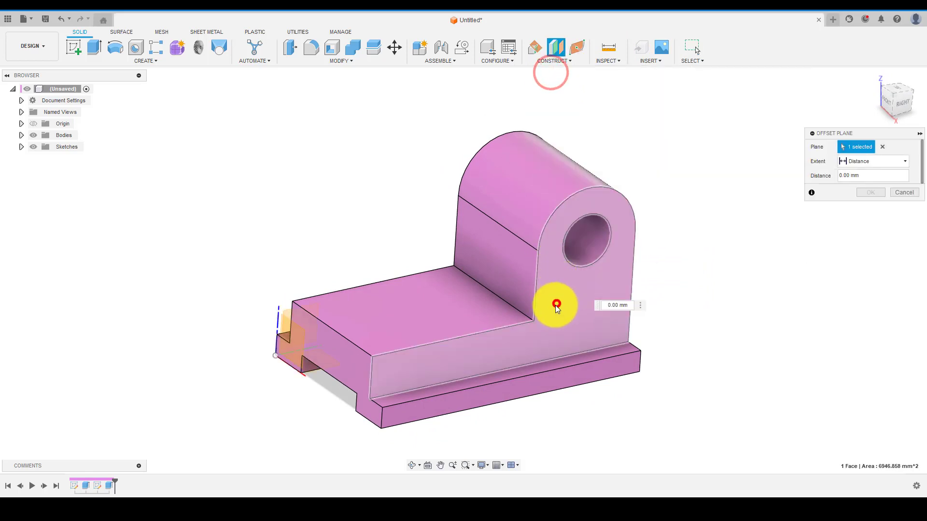
{"action": "middle_click_drag", "start_coordinate": [553, 304], "coordinate": [527, 262], "text": "shift"}
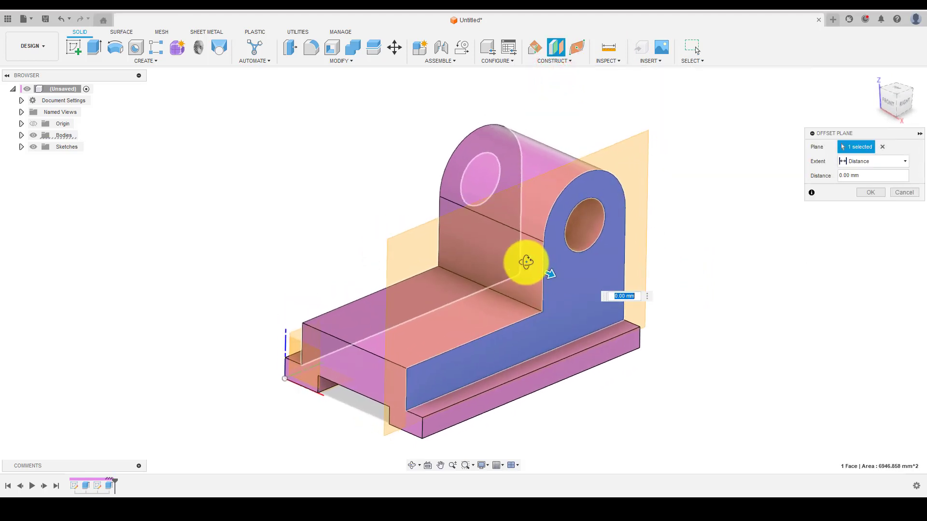
{"action": "key", "text": "Escape"}
Create a midplane between the two opposite side faces of the block
{"action": "left_click", "coordinate": [551, 71]}
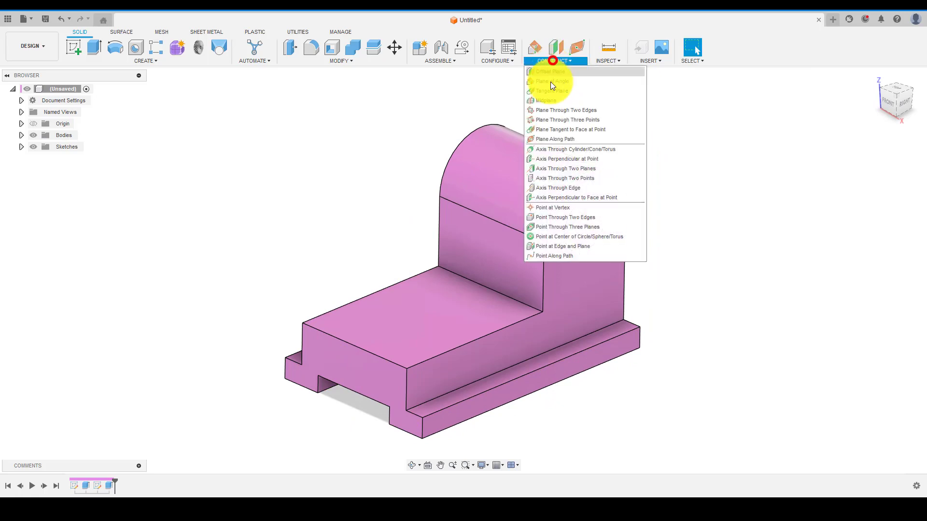
{"action": "left_click", "coordinate": [550, 100]}
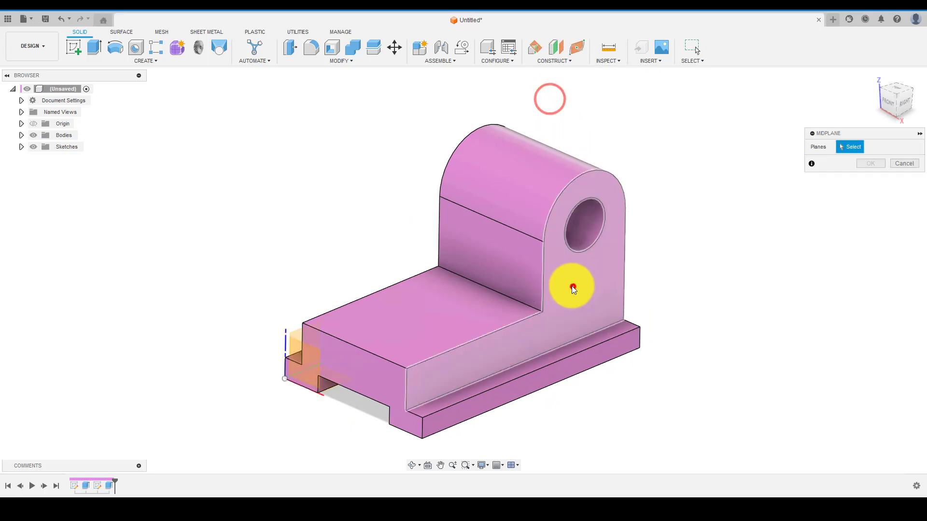
{"action": "middle_click_drag", "start_coordinate": [573, 290], "coordinate": [445, 268], "text": "shift"}
{"action": "left_click", "coordinate": [352, 324]}
{"action": "middle_click_drag", "start_coordinate": [351, 325], "coordinate": [458, 247], "text": "shift"}
{"action": "key", "text": "Return"}
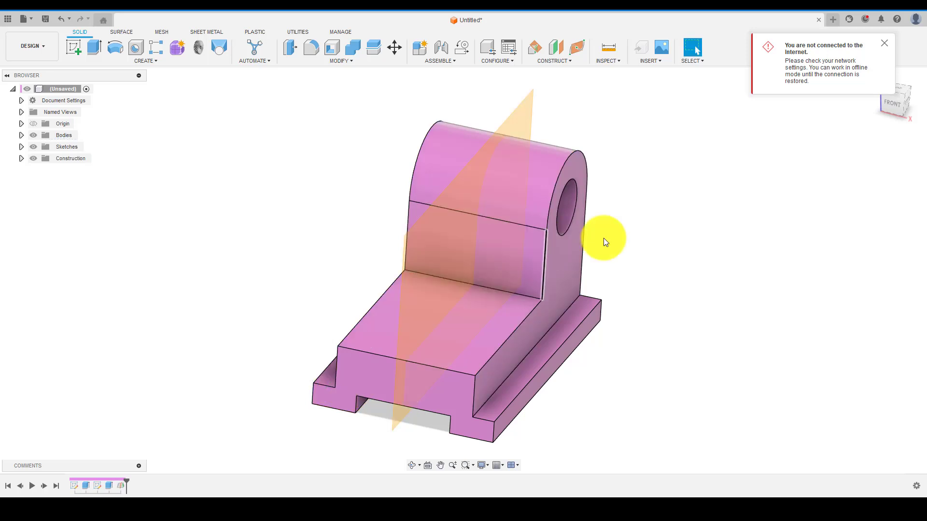
{"action": "left_click", "coordinate": [885, 43]}
{"action": "middle_click_drag", "start_coordinate": [849, 83], "coordinate": [646, 220], "text": "shift"}
Start a new sketch on the midplane running lengthwise through the block
{"action": "left_click", "coordinate": [429, 234]}
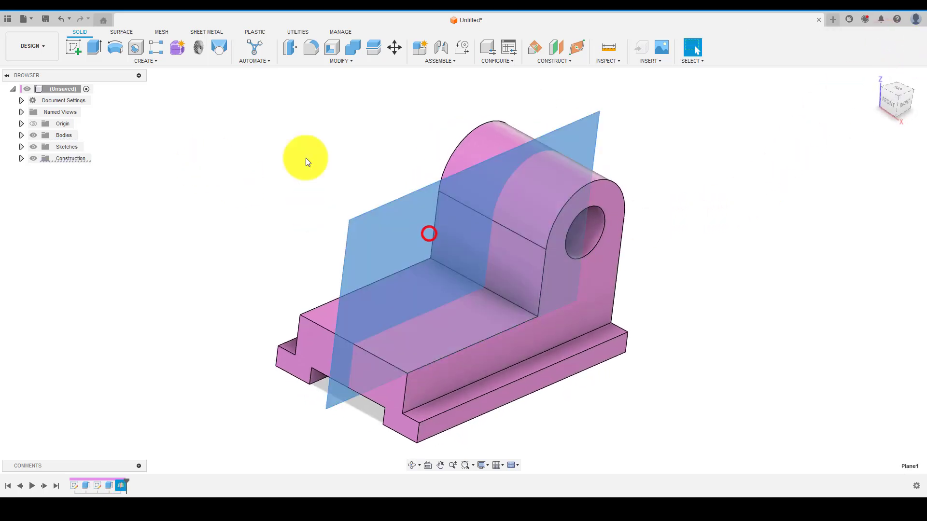
{"action": "left_click", "coordinate": [359, 158]}
{"action": "mouse_move", "coordinate": [382, 179]}
{"action": "middle_mouse_down", "text": "shift"}
{"action": "mouse_move", "coordinate": [348, 167]}
{"action": "mouse_move", "coordinate": [384, 168]}
{"action": "middle_mouse_up", "text": "shift"}
{"action": "left_click", "coordinate": [385, 213]}
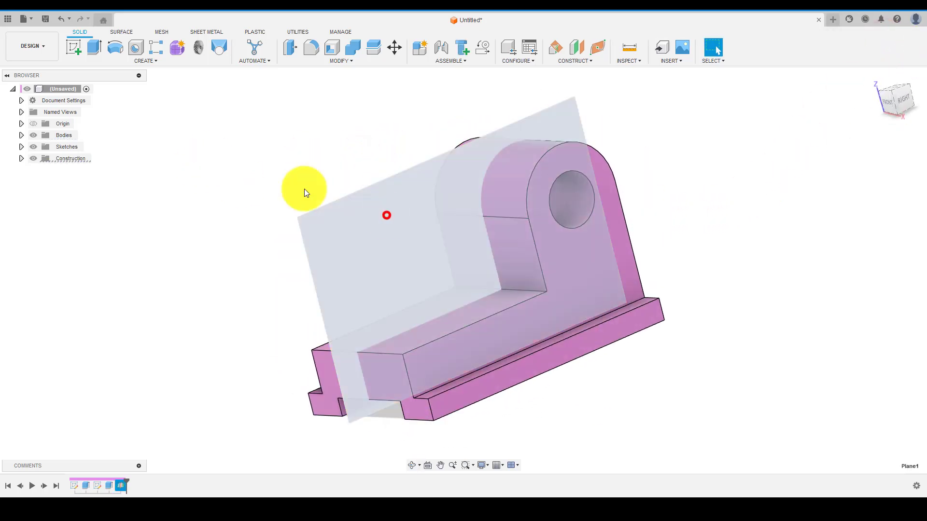
{"action": "left_click", "coordinate": [94, 61]}
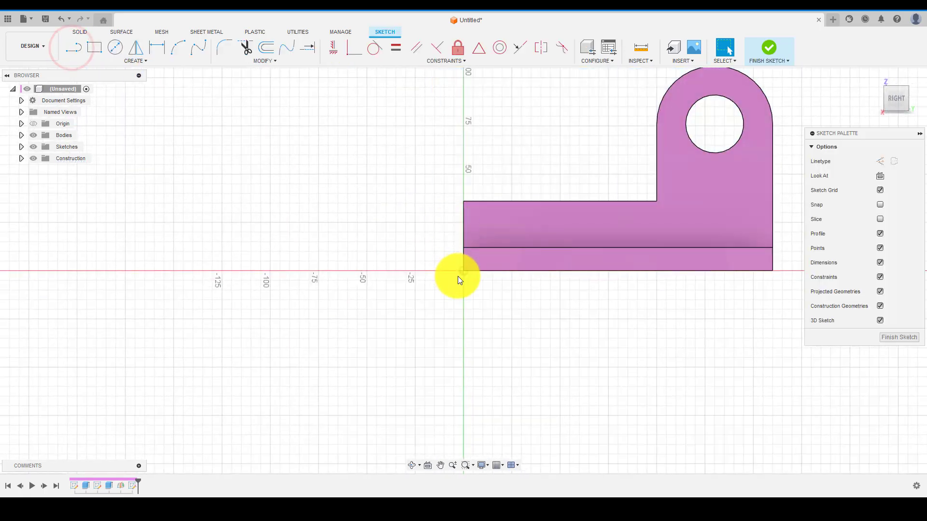
{"action": "scroll", "coordinate": [664, 101], "scroll_direction": "up", "scroll_amount": 3}
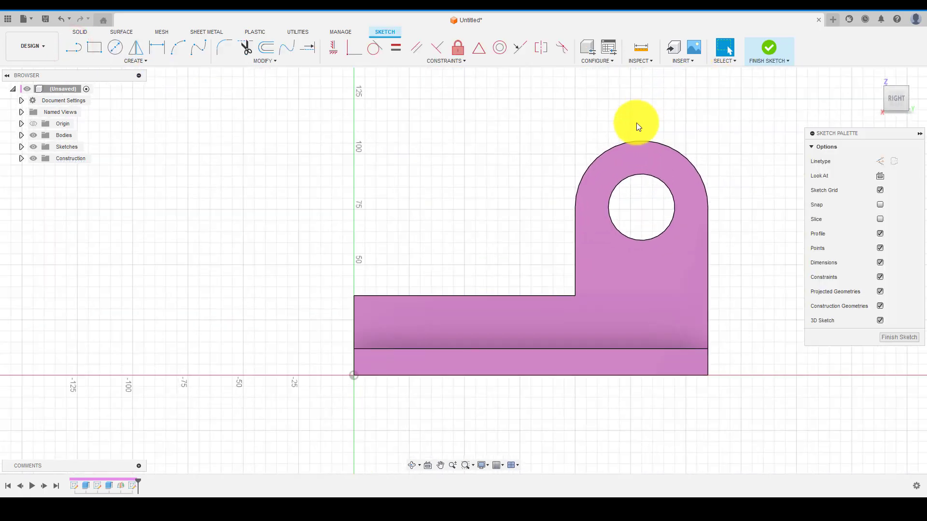
{"action": "key", "text": "l"}
{"action": "key", "text": "Escape"}
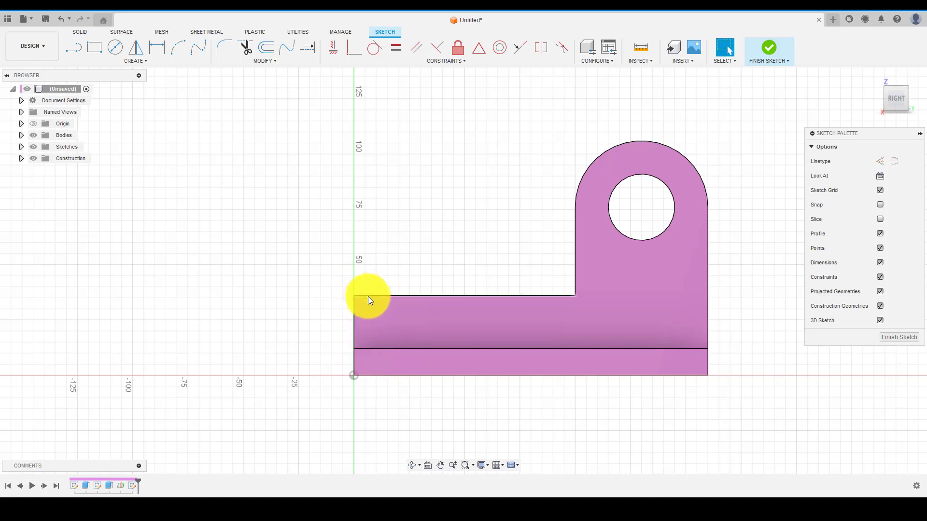
{"action": "key", "text": "p"}
{"action": "key", "text": "Escape"}
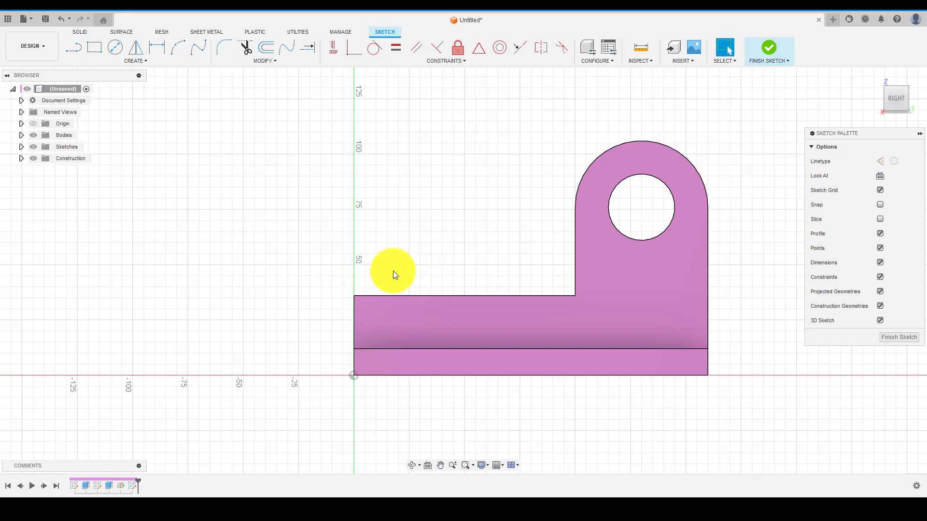
Project the block's top edge, the lug's rounded top and the lug's inner vertical edge into the sketch
{"action": "key", "text": "p"}
{"action": "left_click", "coordinate": [383, 296]}
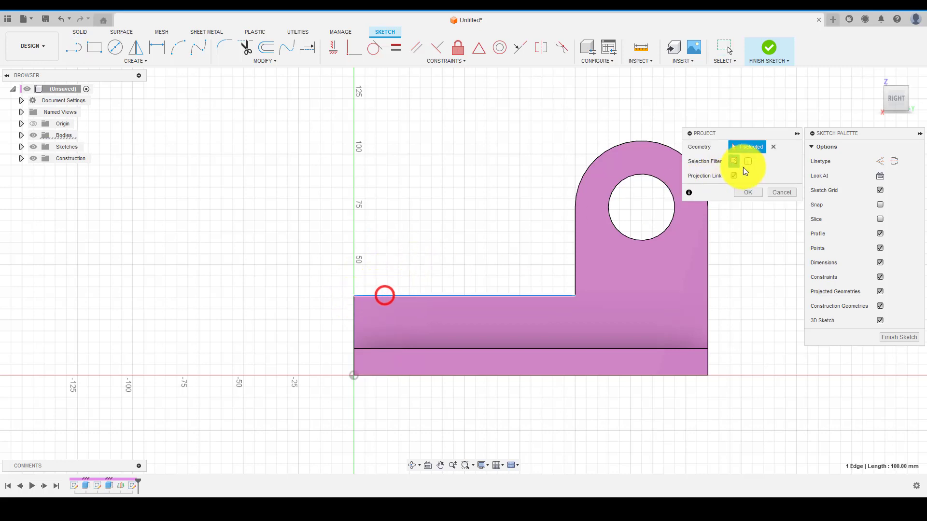
{"action": "left_click", "coordinate": [746, 191]}
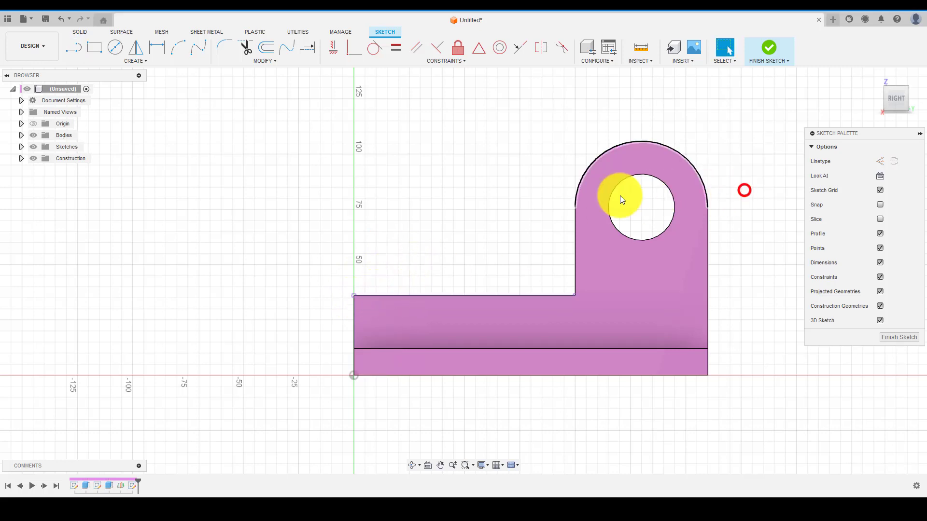
{"action": "key", "text": "p"}
{"action": "left_click", "coordinate": [610, 147]}
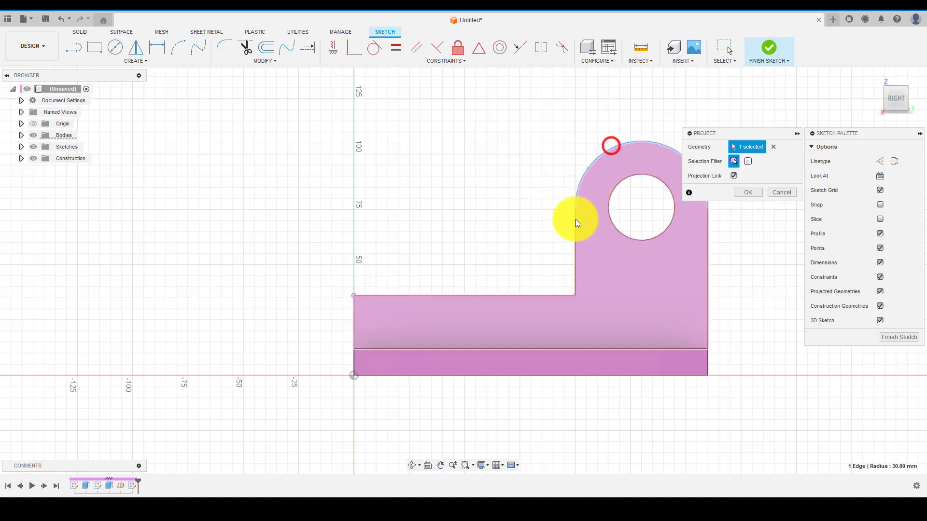
{"action": "left_click", "coordinate": [574, 231]}
{"action": "left_click", "coordinate": [747, 192]}
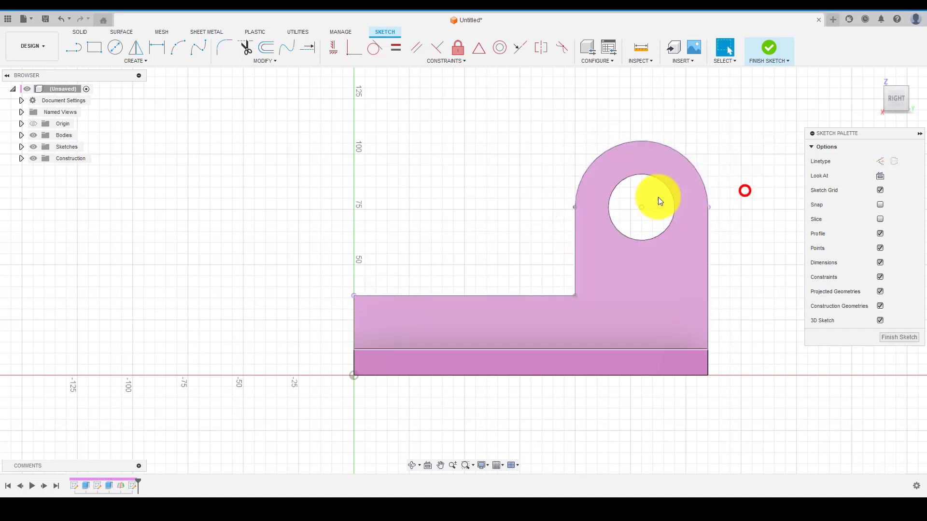
Draw a line from the free end of the projected block top edge, tangent to the lug's projected arc
{"action": "key", "text": "l"}
{"action": "left_click", "coordinate": [354, 296]}
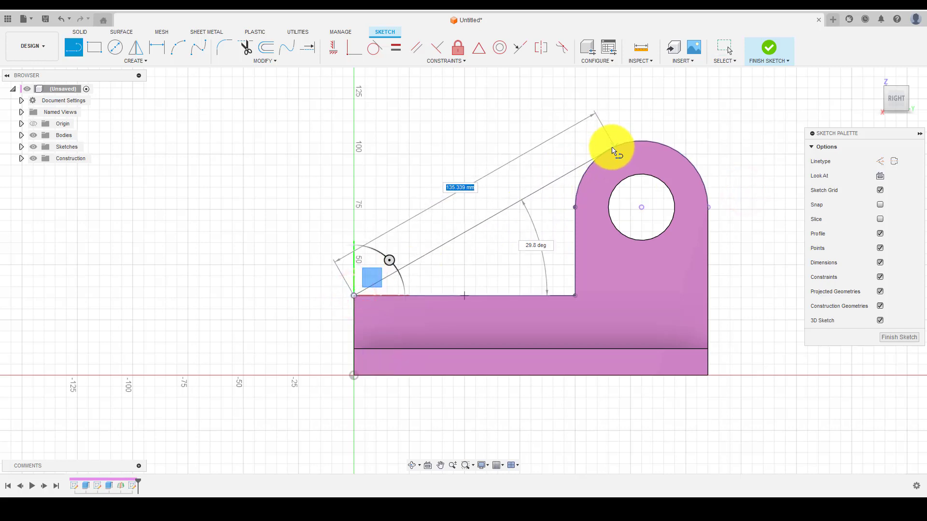
{"action": "left_click", "coordinate": [610, 150]}
{"action": "key", "text": "Escape"}
Extrude the triangular rib profile symmetrically from the midplane with a half-length of 6 mm
{"action": "left_click", "coordinate": [513, 234]}
{"action": "middle_click_drag", "start_coordinate": [509, 167], "coordinate": [535, 183], "text": "shift"}
{"action": "key", "text": "Escape"}
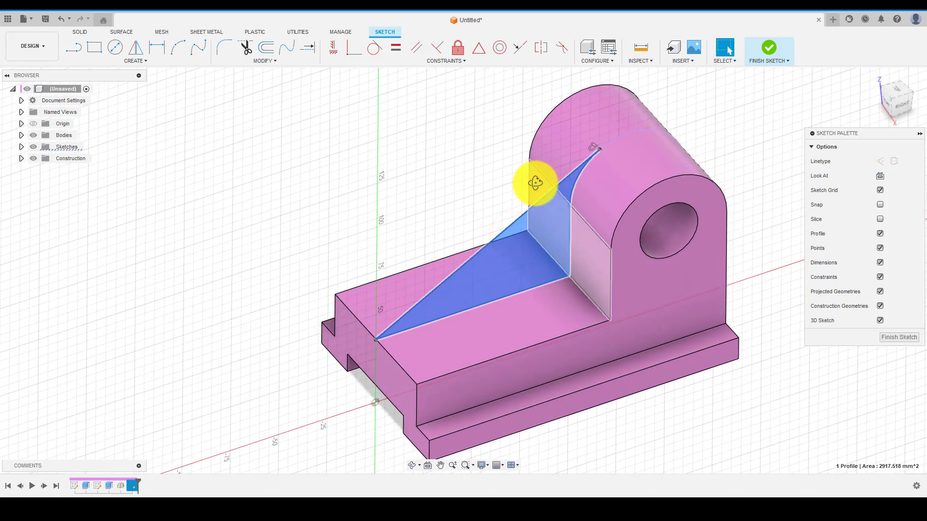
{"action": "key", "text": "e"}
{"action": "left_click", "coordinate": [857, 177]}
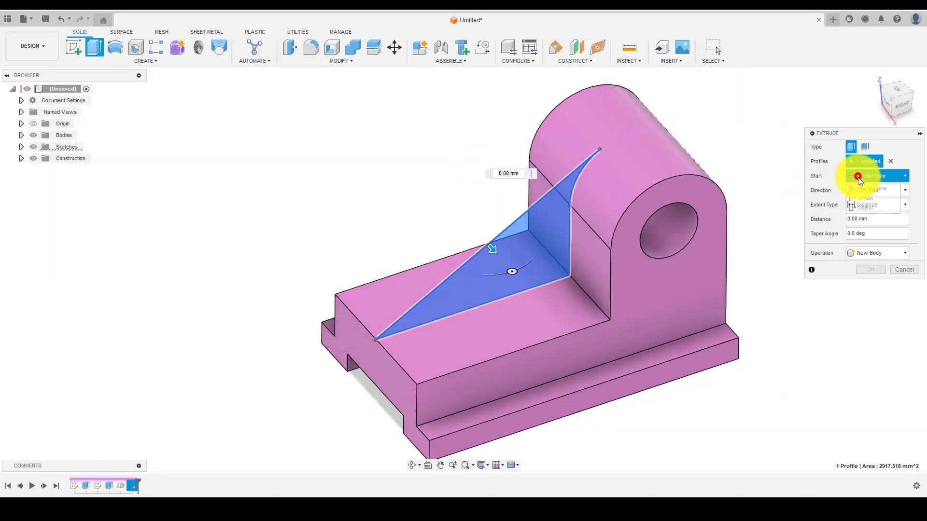
{"action": "left_click", "coordinate": [865, 186]}
{"action": "left_click", "coordinate": [865, 193]}
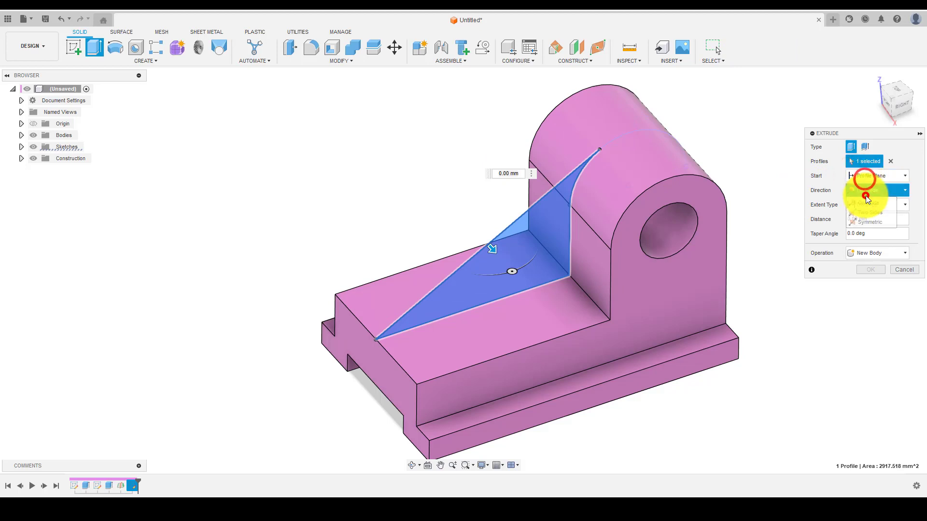
{"action": "left_click", "coordinate": [867, 223]}
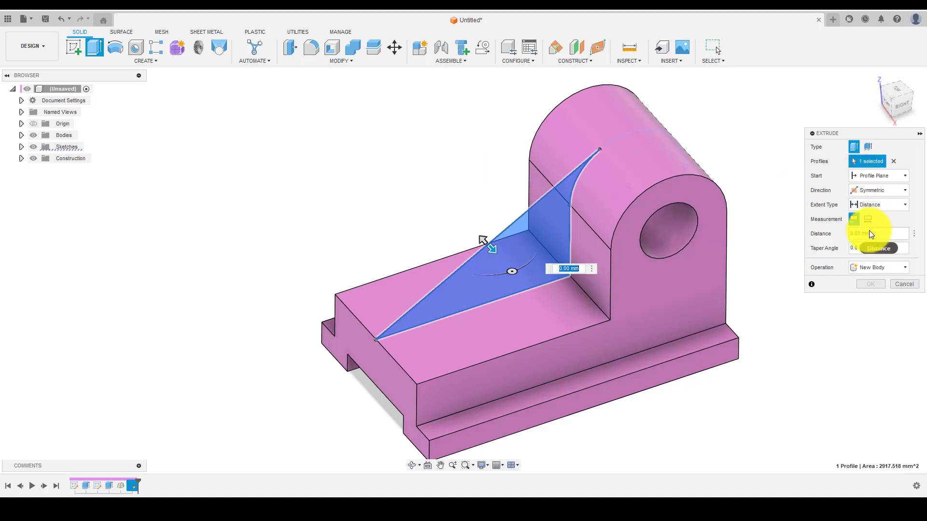
{"action": "left_click", "coordinate": [873, 232]}
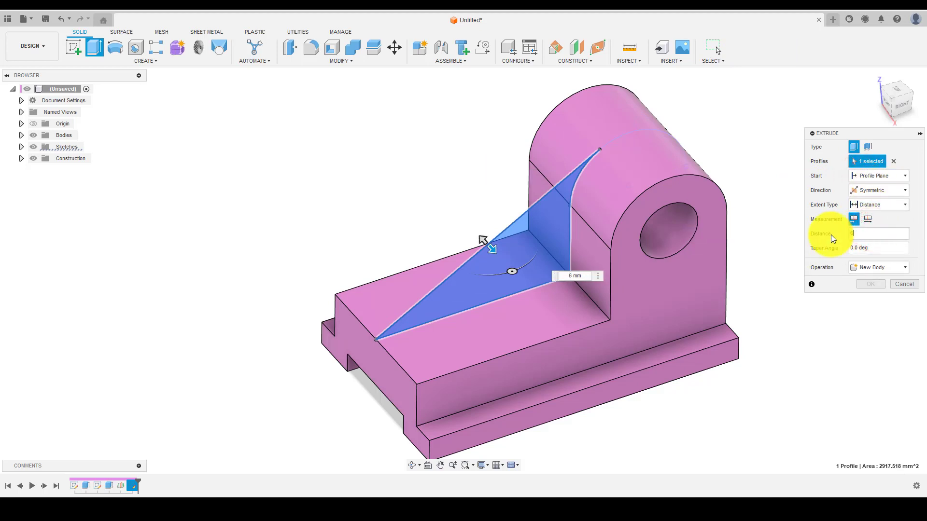
{"action": "type", "text": "6"}
{"action": "key", "text": "Return"}
Measure the rib and inspect the finished model from the home view and other angles
{"action": "middle_click_drag", "start_coordinate": [585, 209], "coordinate": [532, 259], "text": "shift"}
{"action": "left_click", "coordinate": [555, 241]}
{"action": "key", "text": "i"}
{"action": "left_click", "coordinate": [530, 257]}
{"action": "key", "text": "Escape"}
{"action": "middle_click_drag", "start_coordinate": [613, 249], "coordinate": [536, 246], "text": "shift"}
{"action": "left_click", "coordinate": [871, 79]}
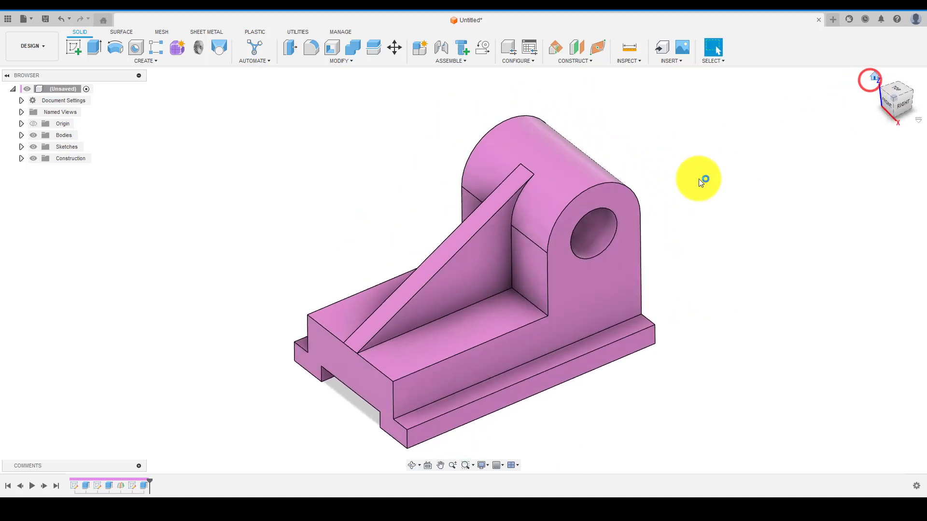
{"action": "middle_click_drag", "start_coordinate": [523, 233], "coordinate": [653, 211], "text": "shift"}
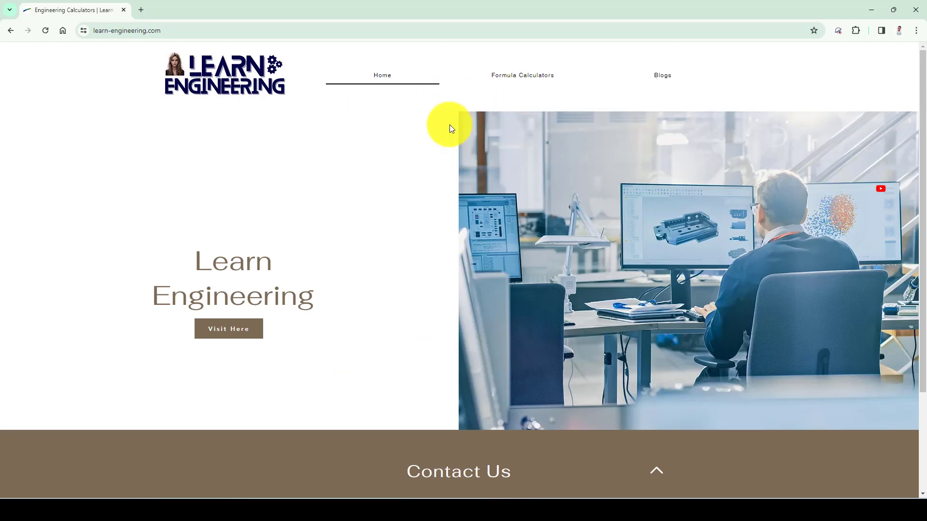
Look through the Learn Engineering website's home and Formula Calculators pages in the browser, and open its Blogs page
{"action": "scroll", "coordinate": [450, 125], "scroll_direction": "down", "scroll_amount": 2}
{"action": "scroll", "coordinate": [450, 125], "scroll_direction": "up", "scroll_amount": 2}
{"action": "left_click", "coordinate": [510, 78]}
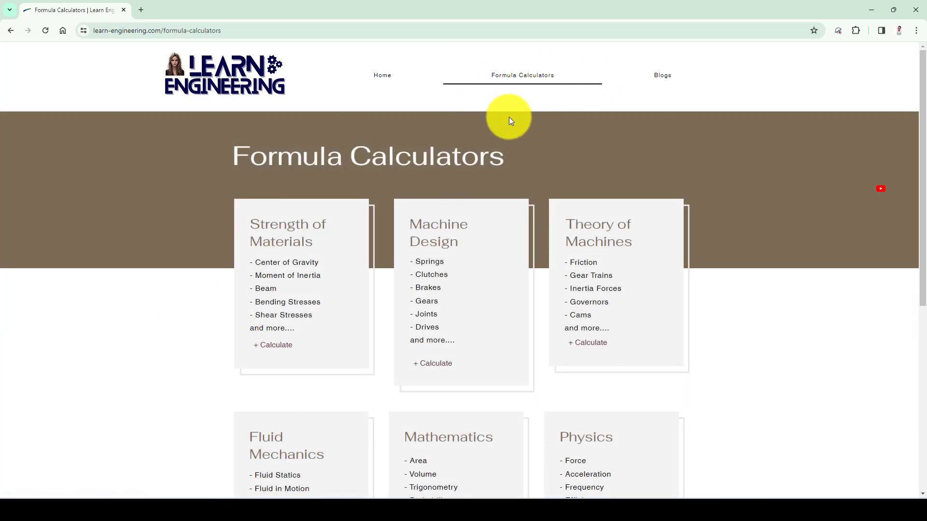
{"action": "scroll", "coordinate": [480, 135], "scroll_direction": "down", "scroll_amount": 2}
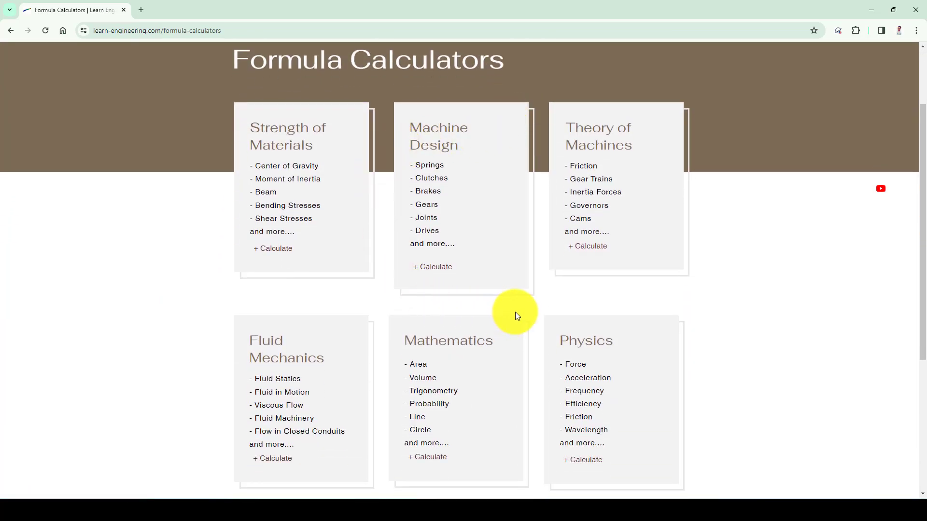
{"action": "scroll", "coordinate": [515, 311], "scroll_direction": "down", "scroll_amount": 1}
{"action": "scroll", "coordinate": [515, 311], "scroll_direction": "up", "scroll_amount": 3}
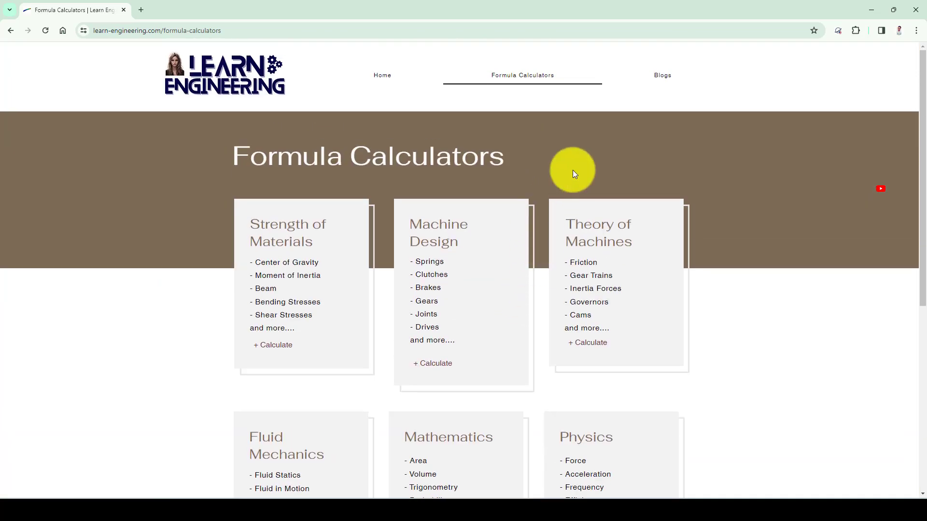
{"action": "left_click", "coordinate": [659, 82]}
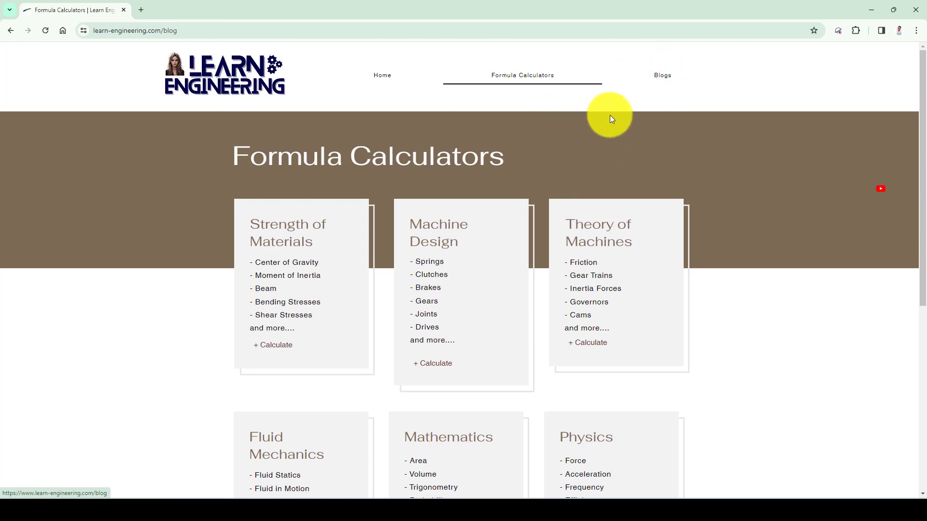